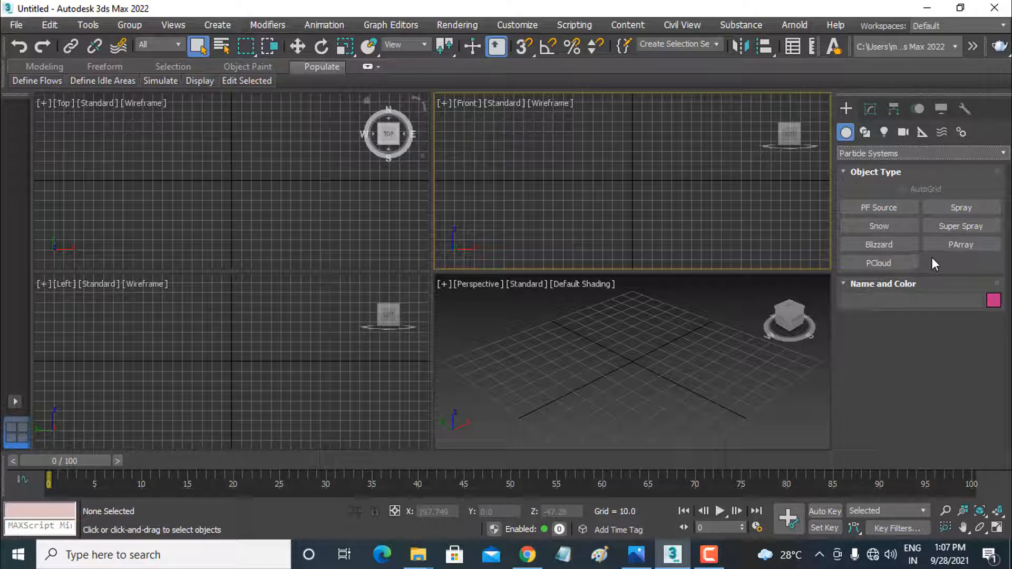
# Create a PF Source particle emitter at the centre of the Front view, with a logo size of about 51
pyautogui.click(887, 207)
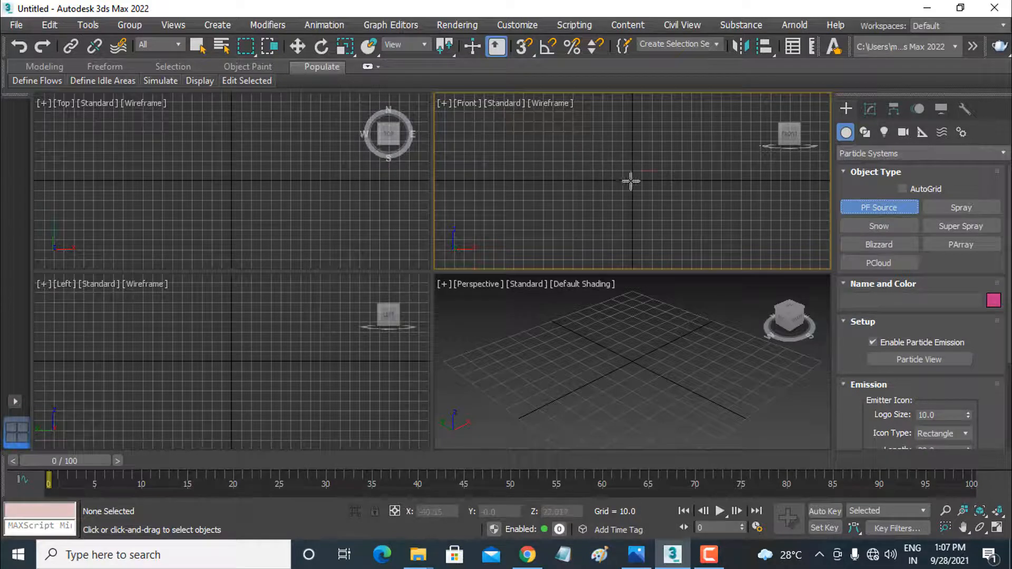
pyautogui.moveTo(604, 171); pyautogui.dragTo(677, 217)
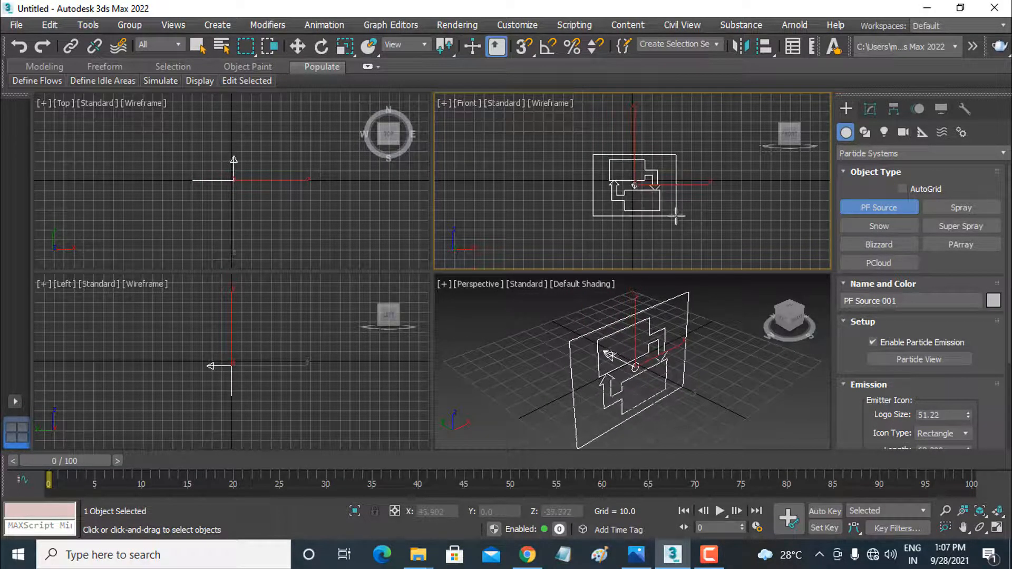
pyautogui.click(309, 49)
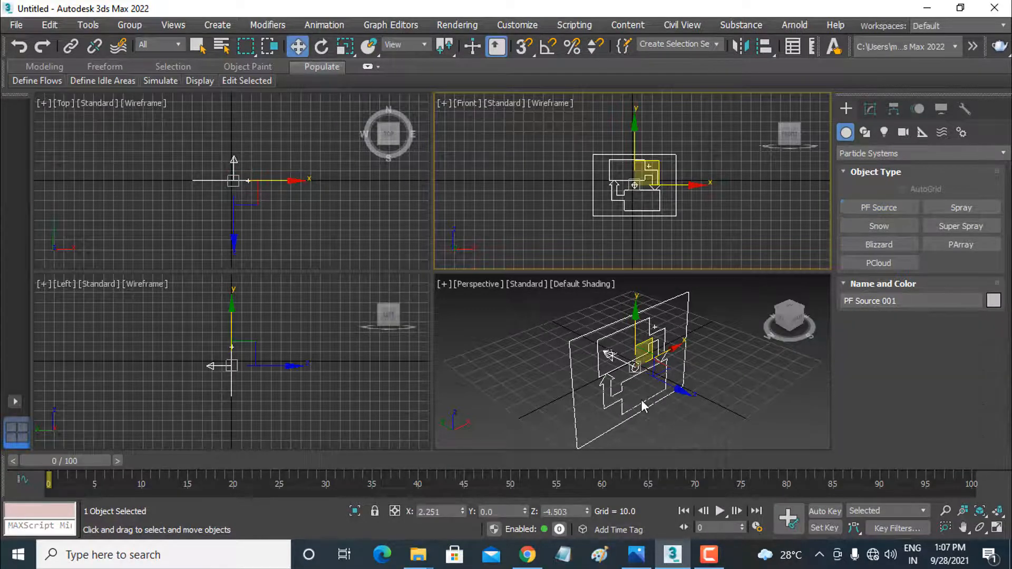
# Play the animation briefly to preview the particles emitted in the Perspective view
pyautogui.scroll(-3, 644, 402)
pyautogui.moveTo(644, 402)
pyautogui.mouseDown(button='middle')
pyautogui.moveTo(584, 389)
pyautogui.moveTo(646, 400)
pyautogui.mouseUp(button='middle')
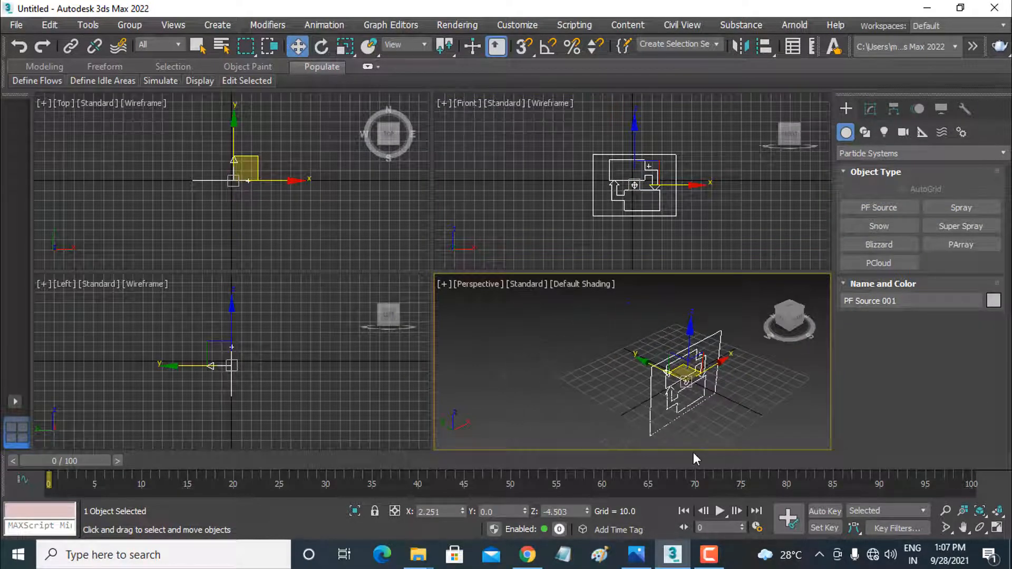
pyautogui.click(720, 511)
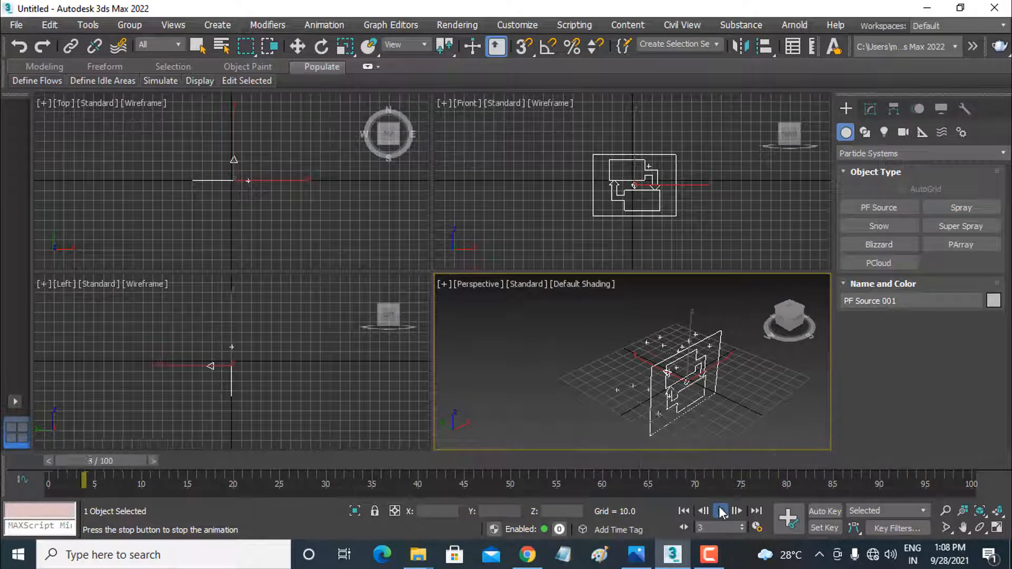
pyautogui.click(720, 512)
pyautogui.press('w')
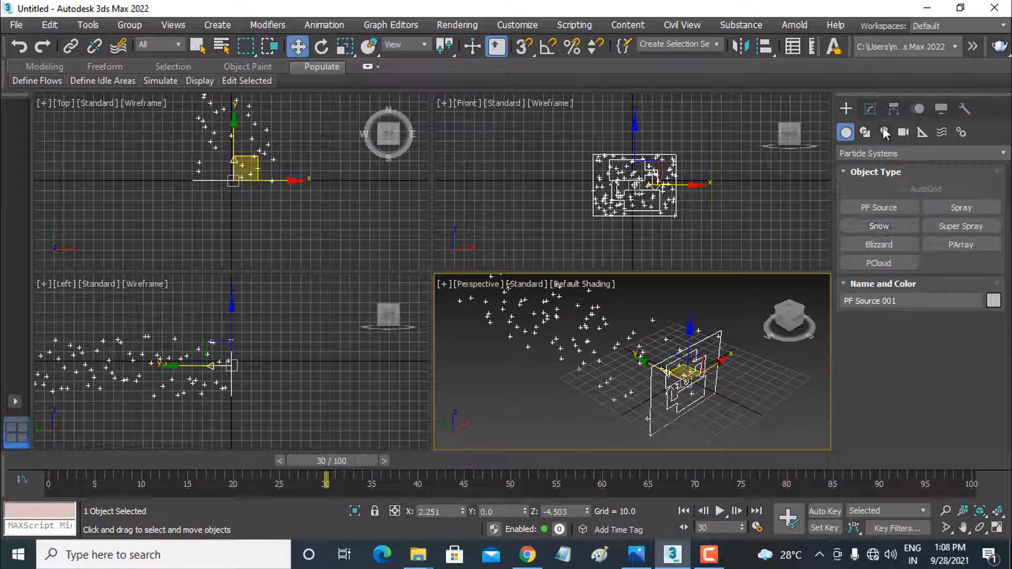
# Open Particle View for the selected PF Source and move its window off the viewport edge
pyautogui.click(870, 109)
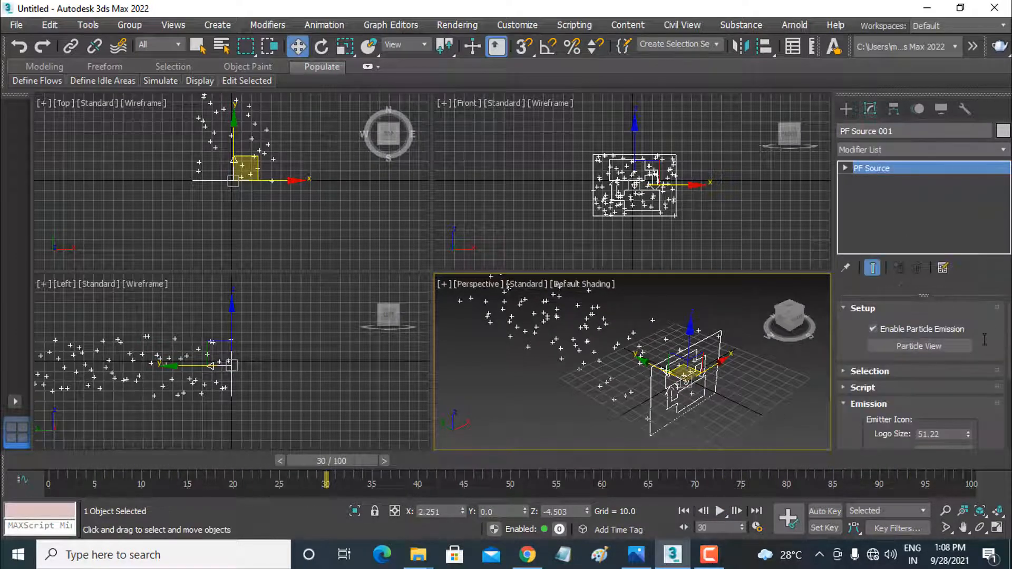
pyautogui.click(946, 345)
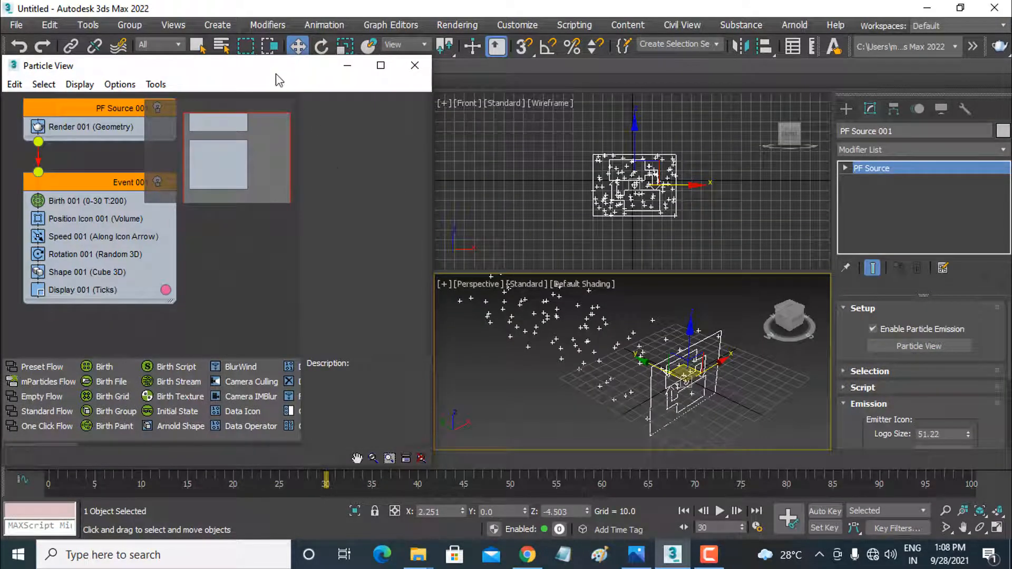
pyautogui.moveTo(279, 80); pyautogui.dragTo(458, 89)
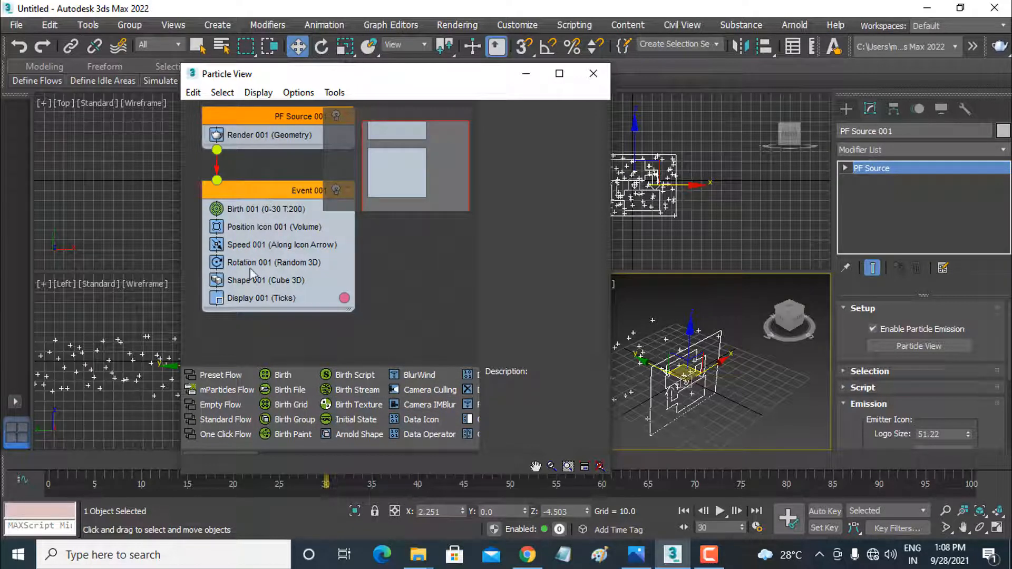
# Set the particle amount of the Birth 001 operator to 400
pyautogui.click(263, 211)
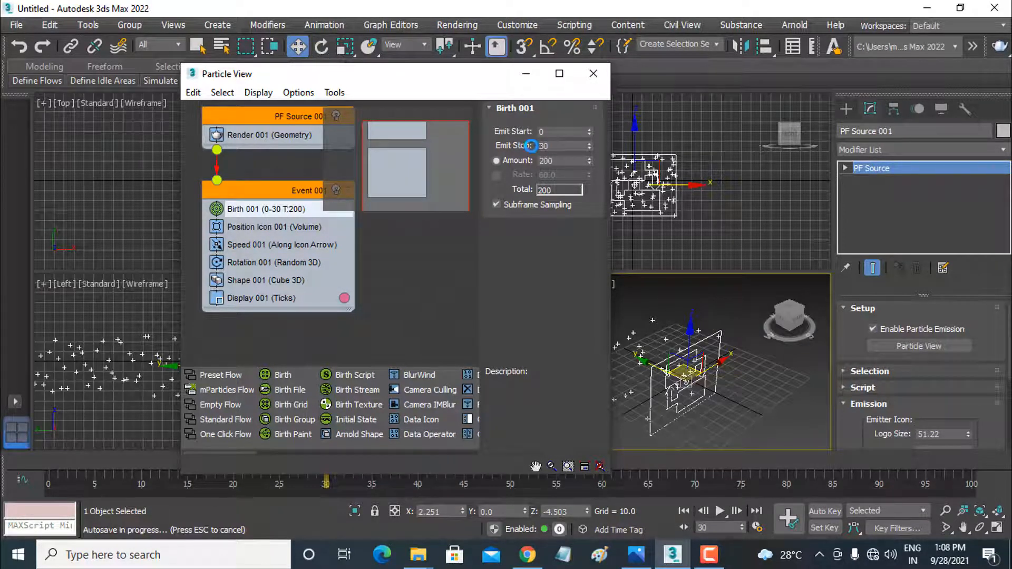
pyautogui.doubleClick(558, 146)
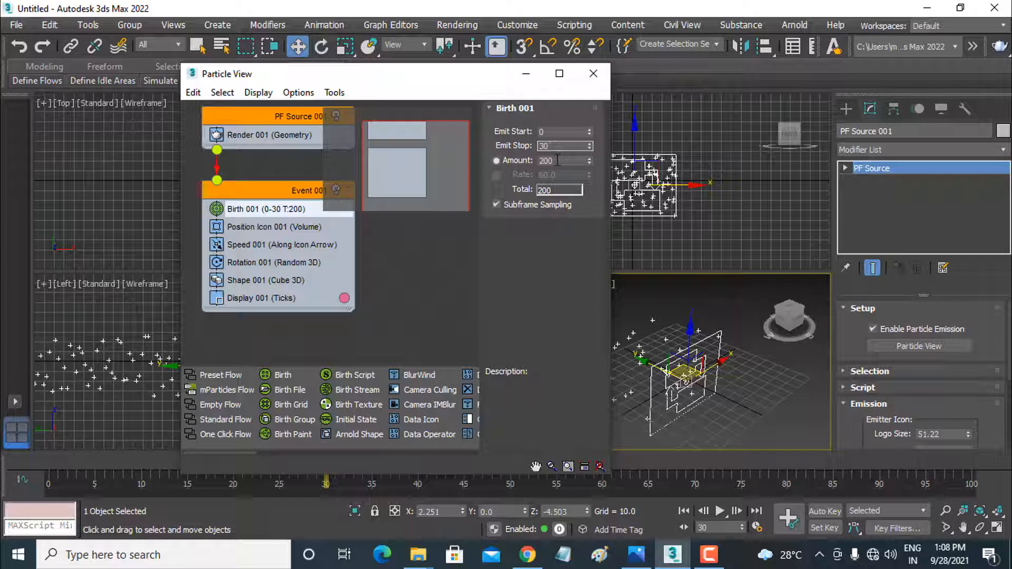
pyautogui.doubleClick(557, 160)
pyautogui.press('Return')
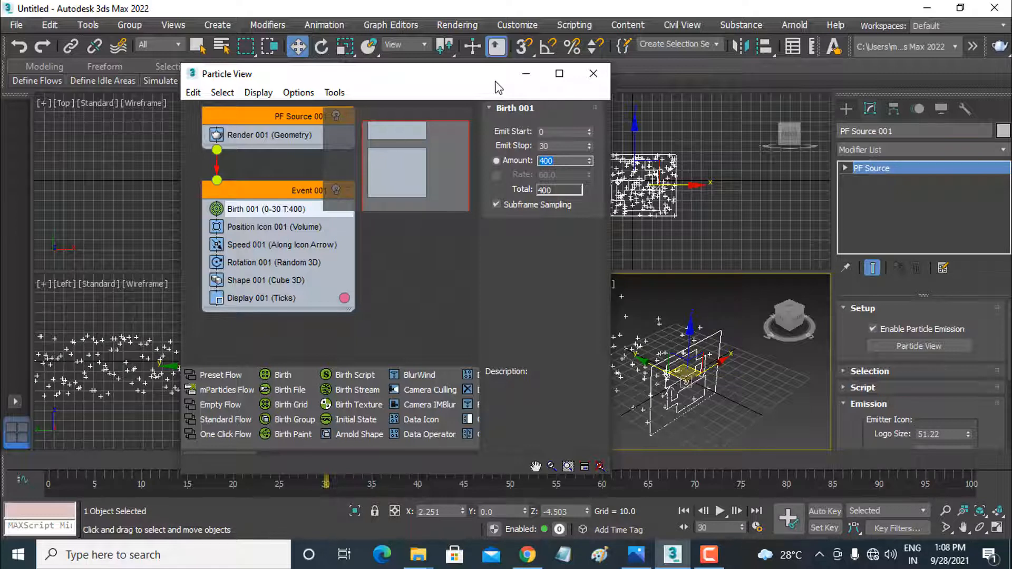
# Set the Position Icon 001 operator's location to Surface and scrub the timeline to frame 16 to check the emission
pyautogui.click(270, 227)
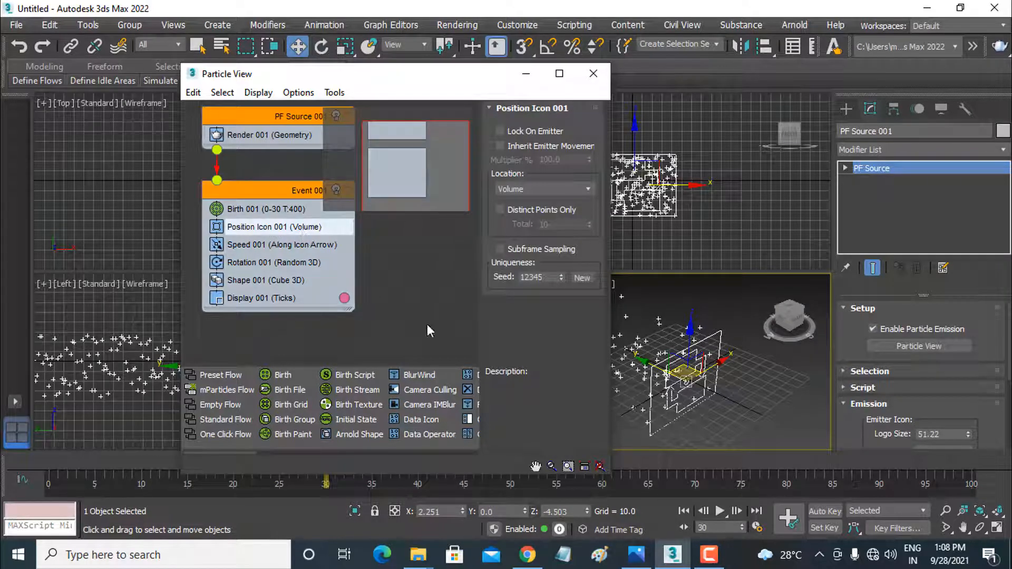
pyautogui.moveTo(494, 84); pyautogui.dragTo(371, 71)
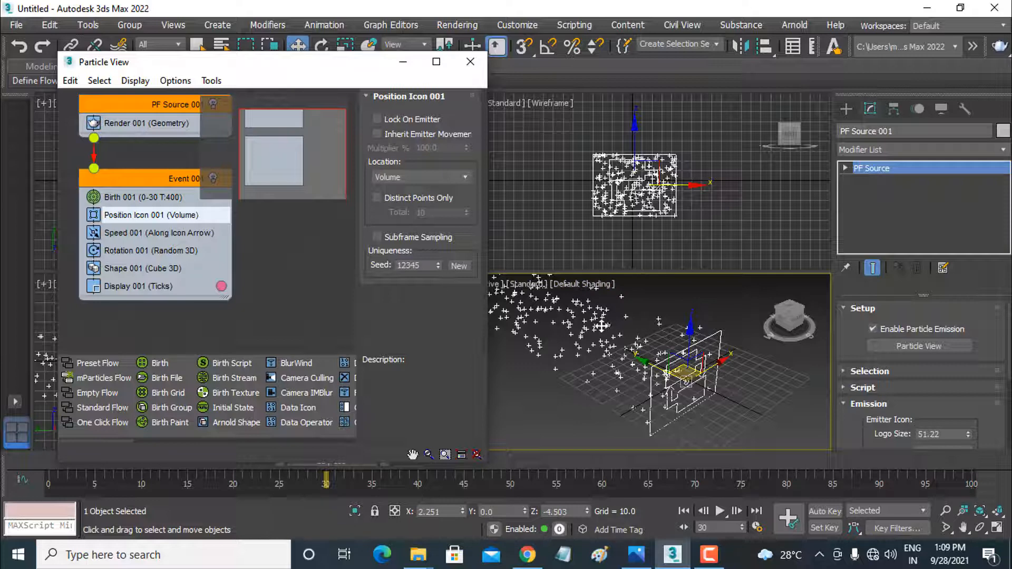
pyautogui.click(466, 176)
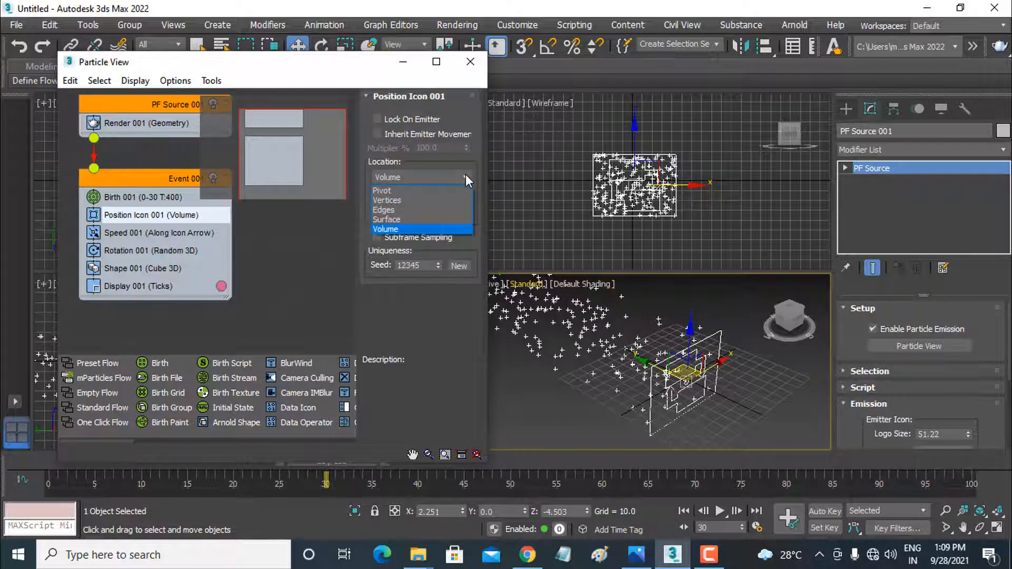
pyautogui.click(444, 219)
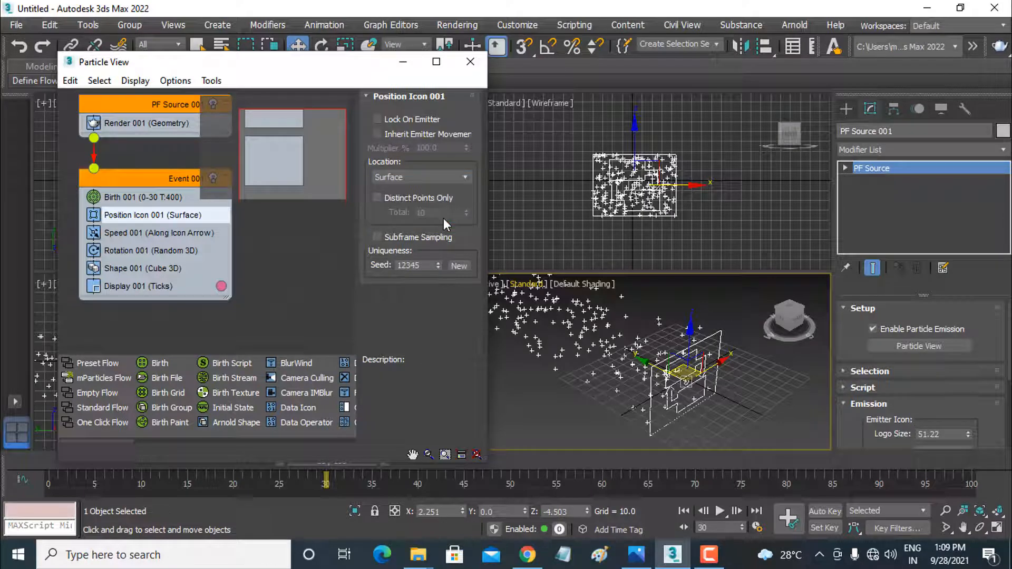
pyautogui.moveTo(332, 449); pyautogui.dragTo(216, 445)
pyautogui.press('w')
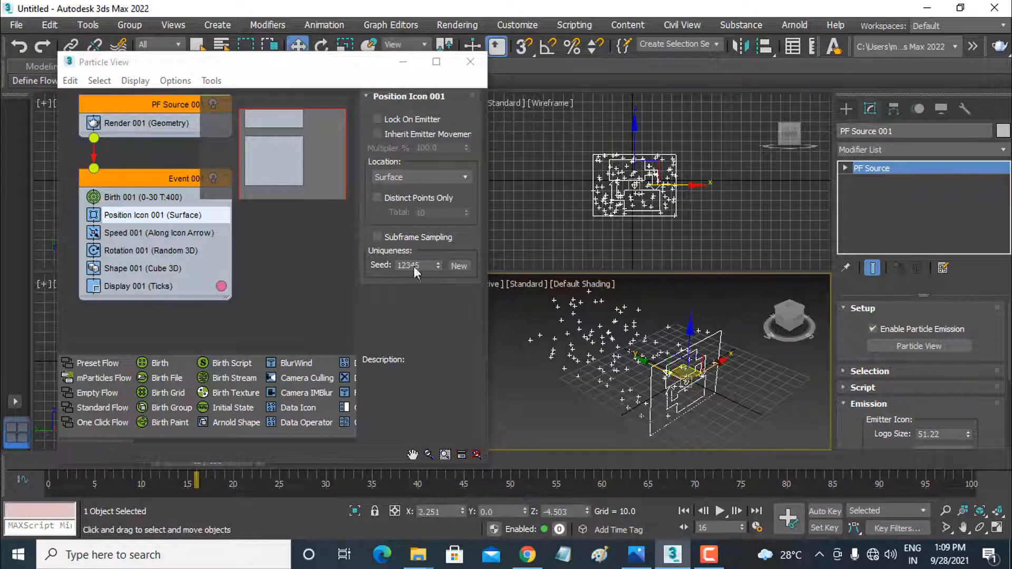
# Try Edges as the emission location of Position Icon 001 and inspect the particles from the side
pyautogui.click(420, 179)
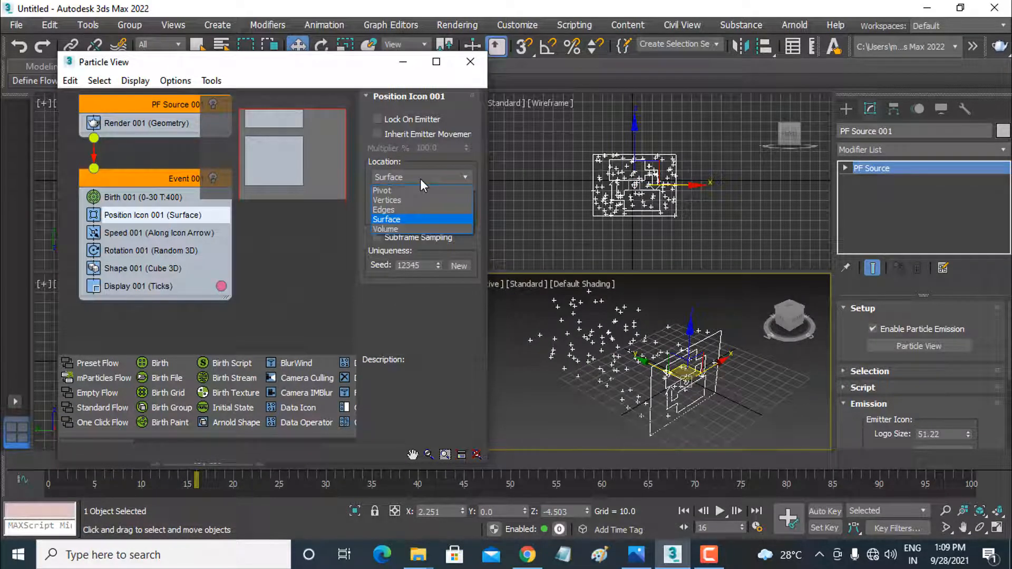
pyautogui.click(412, 210)
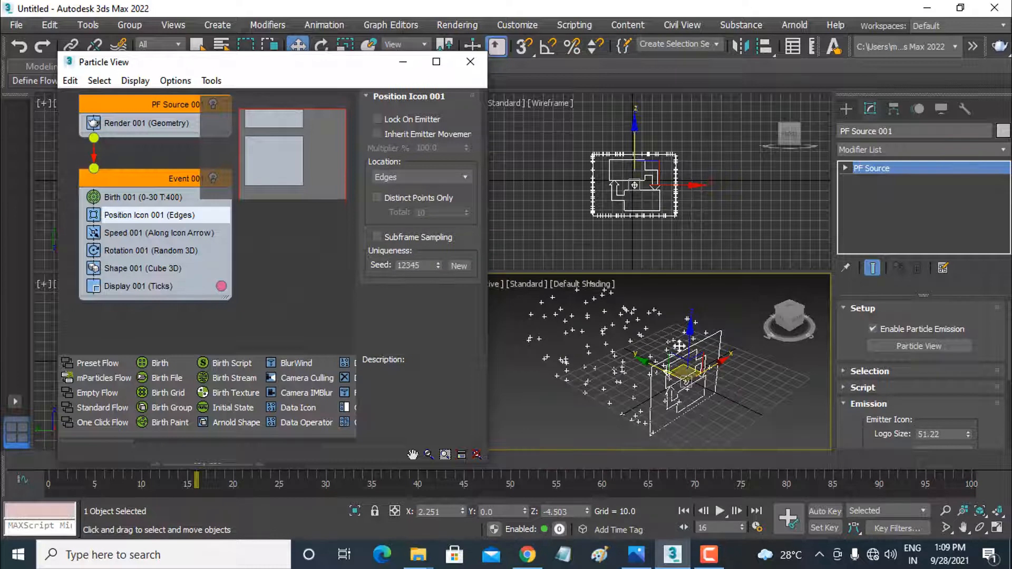
pyautogui.click(683, 420)
pyautogui.keyDown('alt'); pyautogui.moveTo(682, 419); pyautogui.dragTo(752, 377, button='middle'); pyautogui.keyUp('alt')
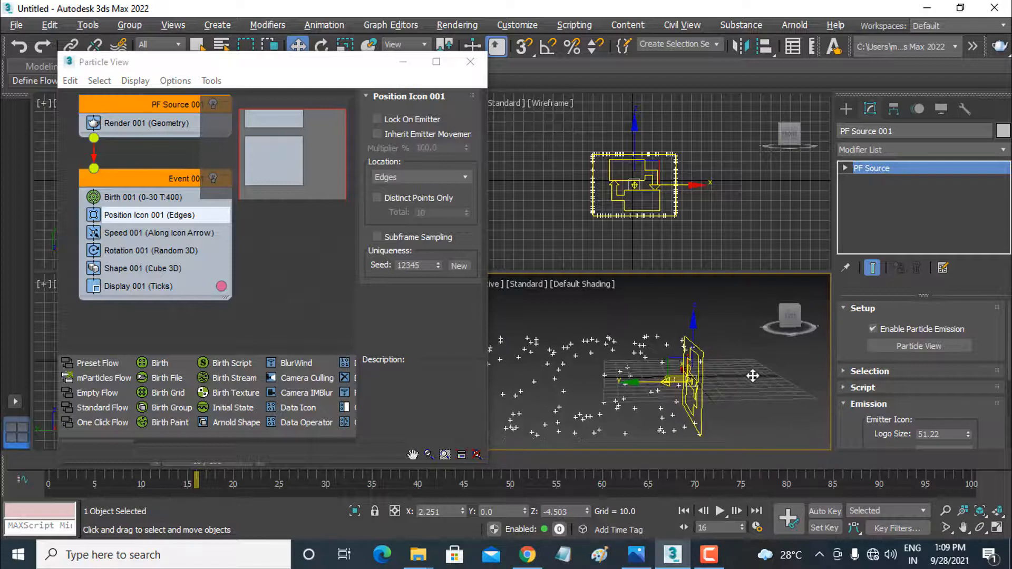
# Try Vertices as the emission location of Position Icon 001 and inspect the particle streams
pyautogui.click(431, 180)
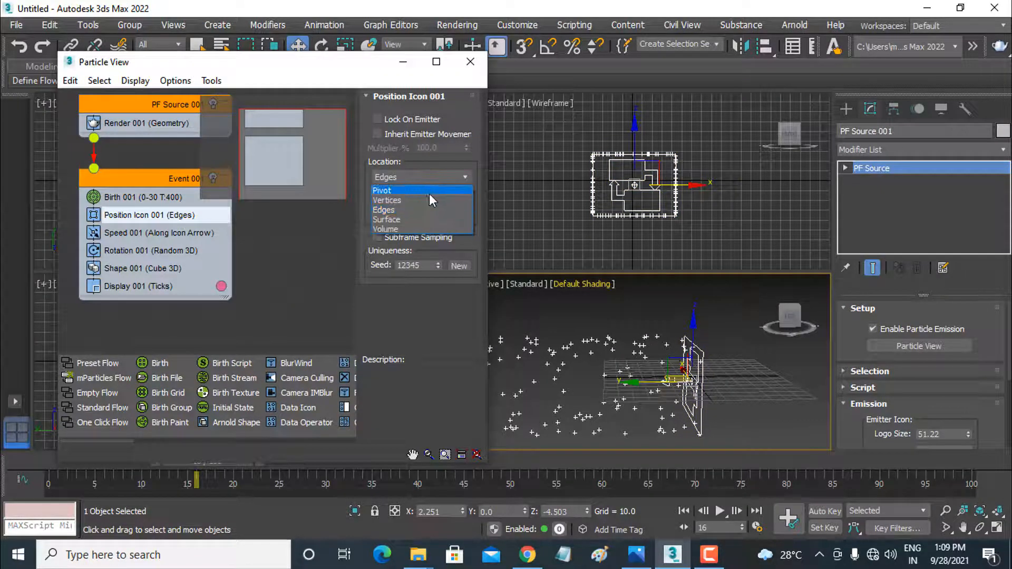
pyautogui.click(428, 200)
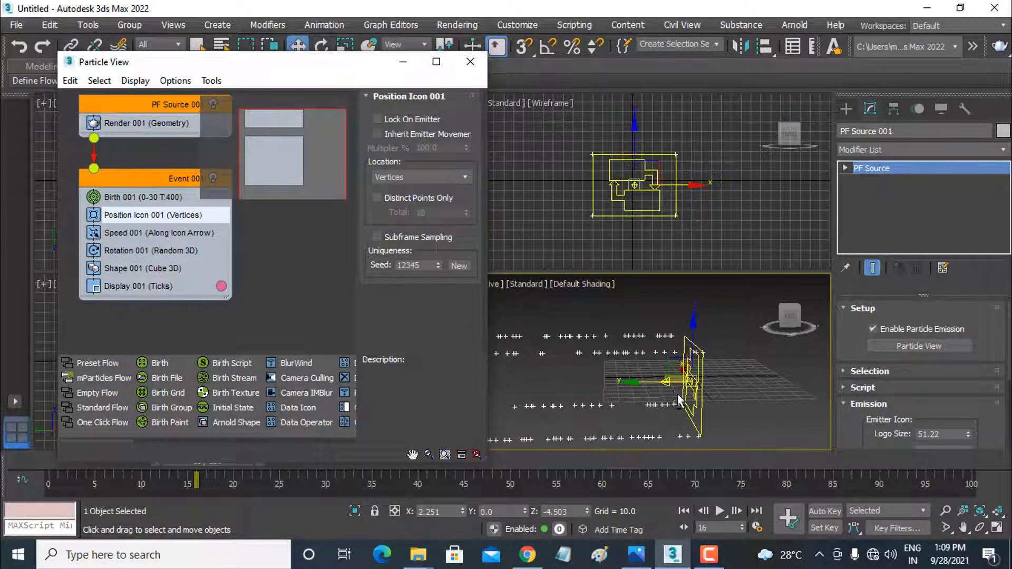
pyautogui.moveTo(717, 401)
pyautogui.keyDown('alt'); pyautogui.mouseDown(button='middle')
pyautogui.moveTo(763, 401)
pyautogui.moveTo(778, 384)
pyautogui.moveTo(749, 375)
pyautogui.moveTo(713, 388)
pyautogui.mouseUp(button='middle'); pyautogui.keyUp('alt')
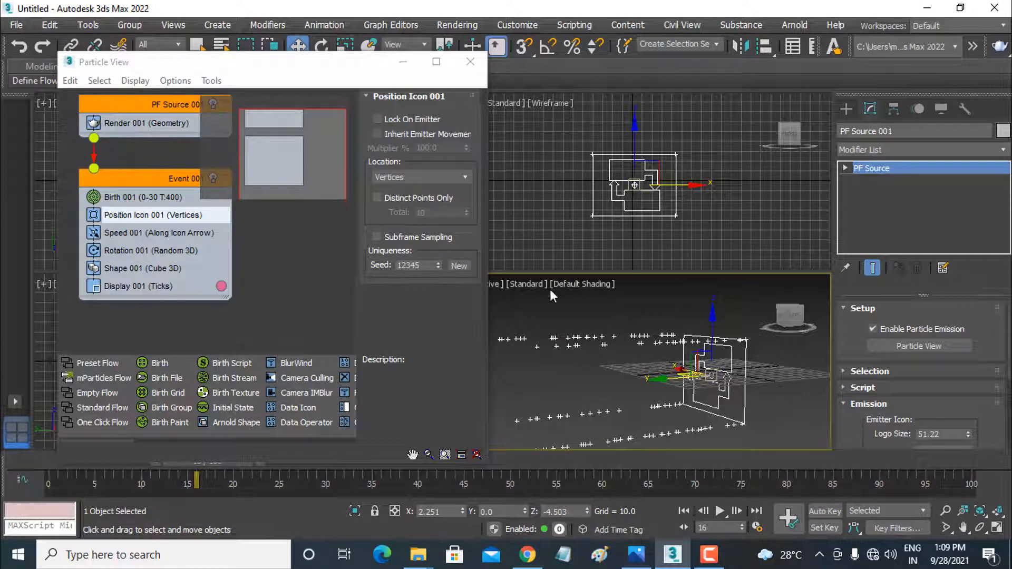
# Try Pivot as the emission location of Position Icon 001, and set the location back to Volume
pyautogui.click(456, 176)
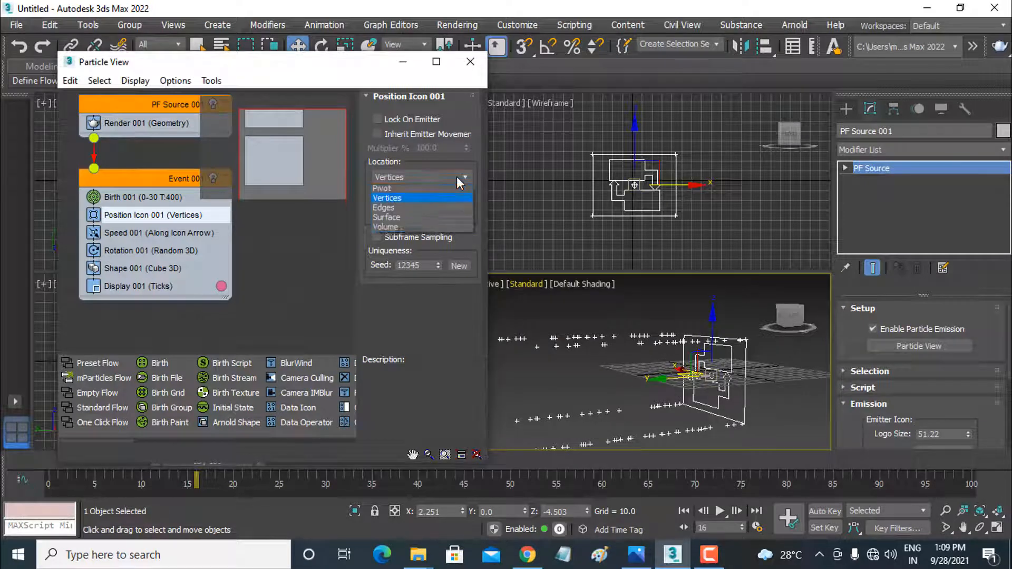
pyautogui.click(453, 191)
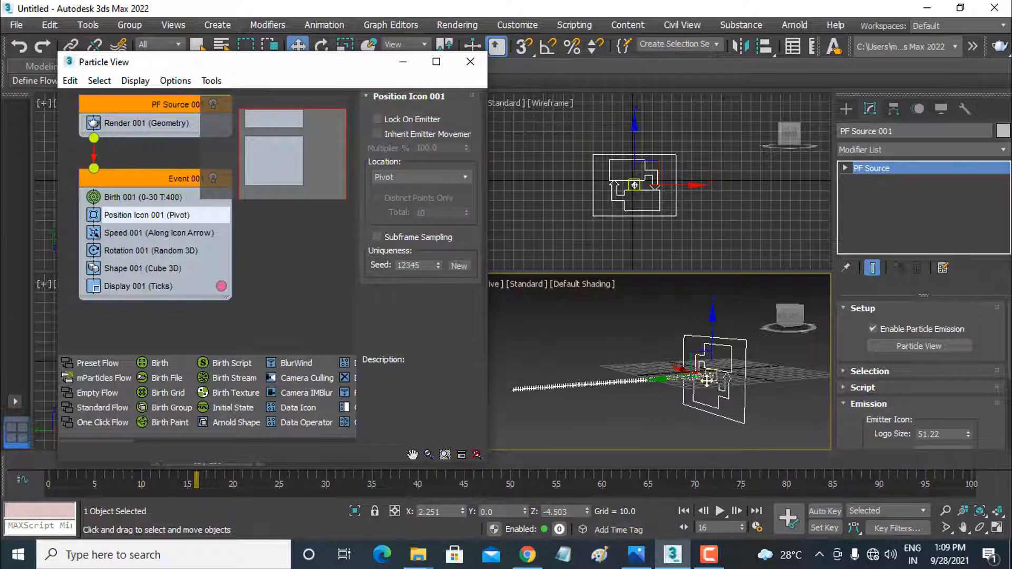
pyautogui.moveTo(671, 397); pyautogui.dragTo(691, 395, button='middle')
pyautogui.click(409, 177)
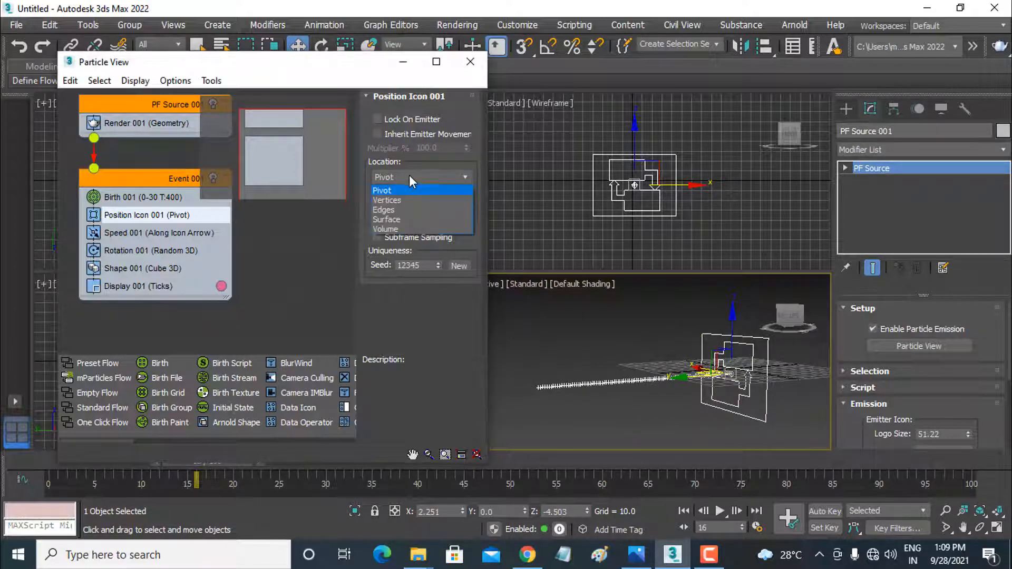
pyautogui.click(403, 229)
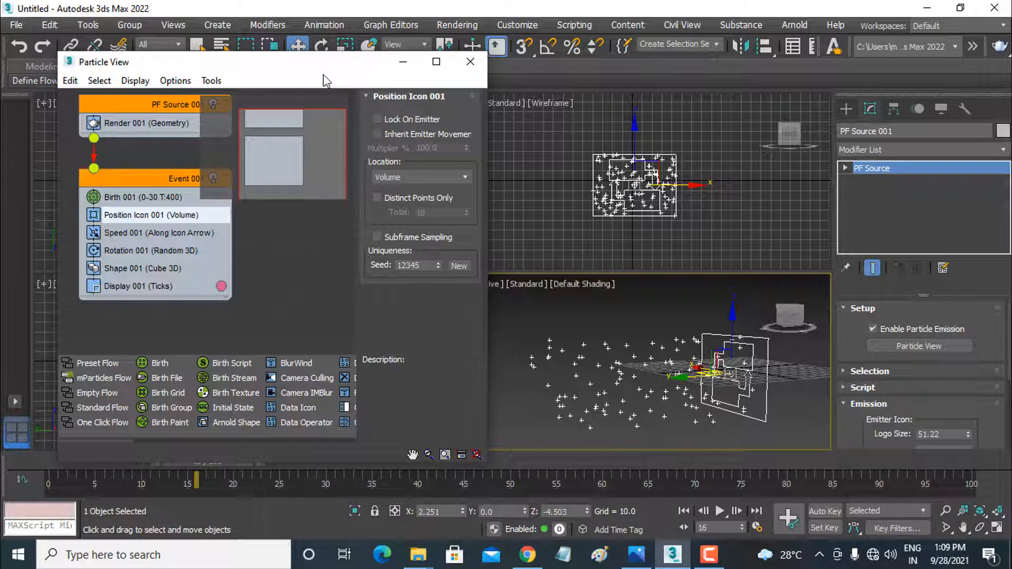
# Return the timeline to frame 0 and play the animation to check the Volume emission
pyautogui.moveTo(323, 66); pyautogui.dragTo(325, 49)
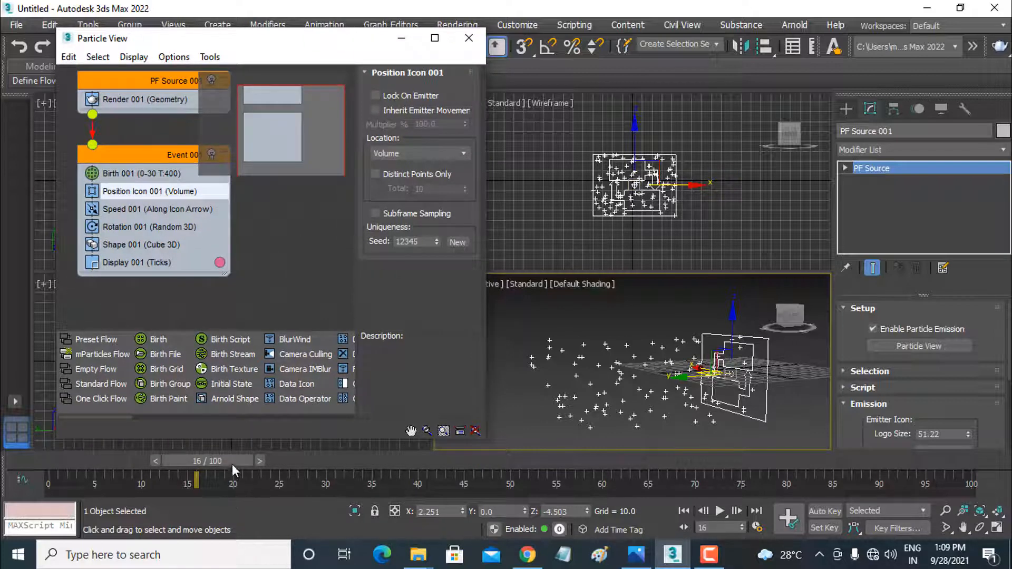
pyautogui.moveTo(232, 463); pyautogui.dragTo(52, 460)
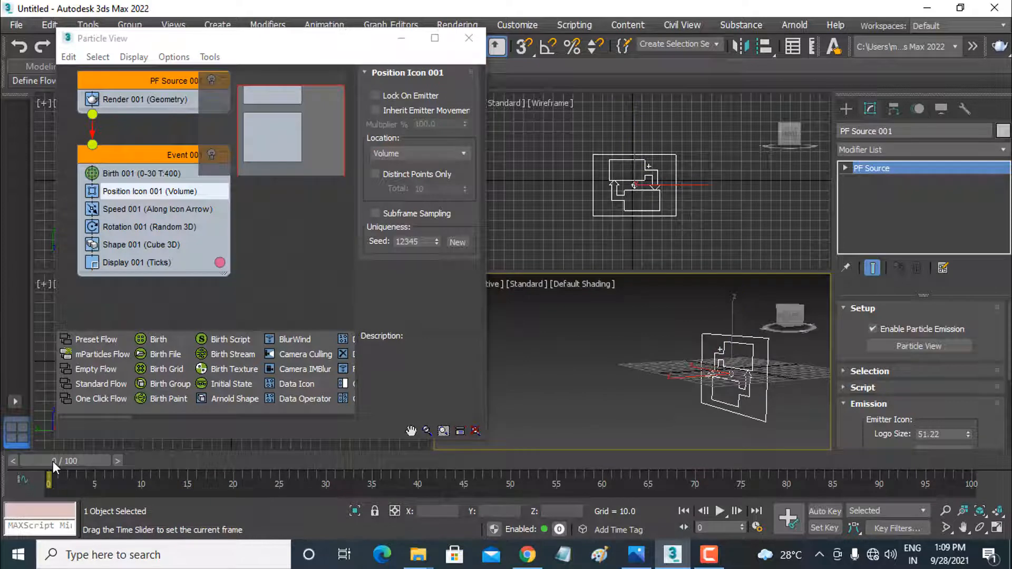
pyautogui.click(719, 510)
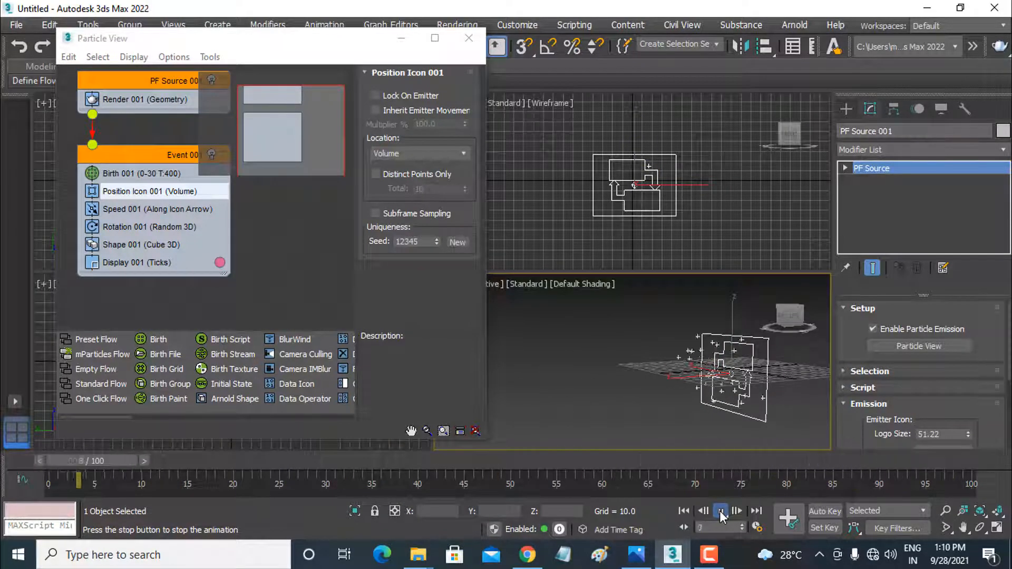
pyautogui.click(719, 510)
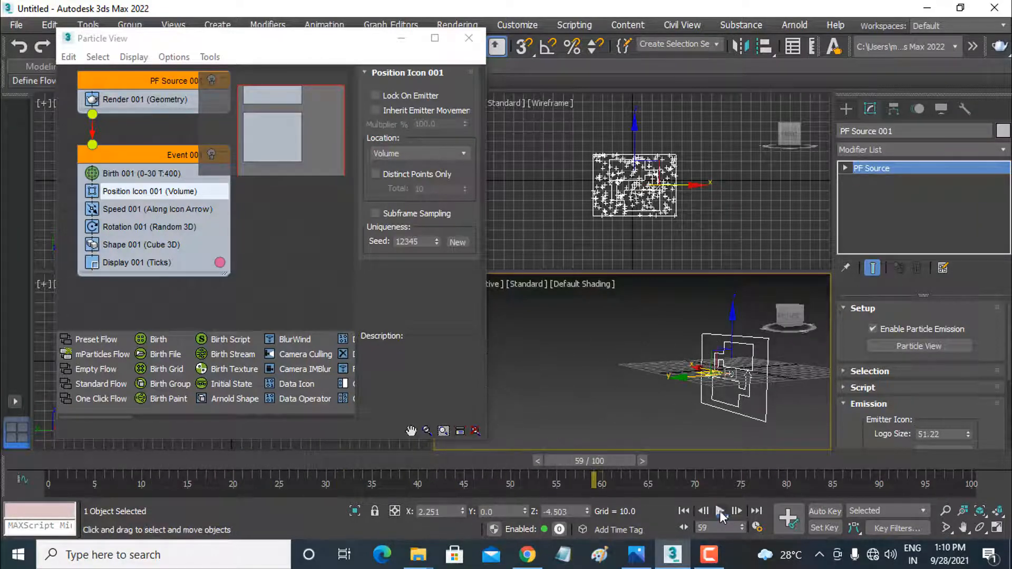
# Set the Birth 001 operator's Emit Stop to 50 and return the timeline to frame 0
pyautogui.click(148, 174)
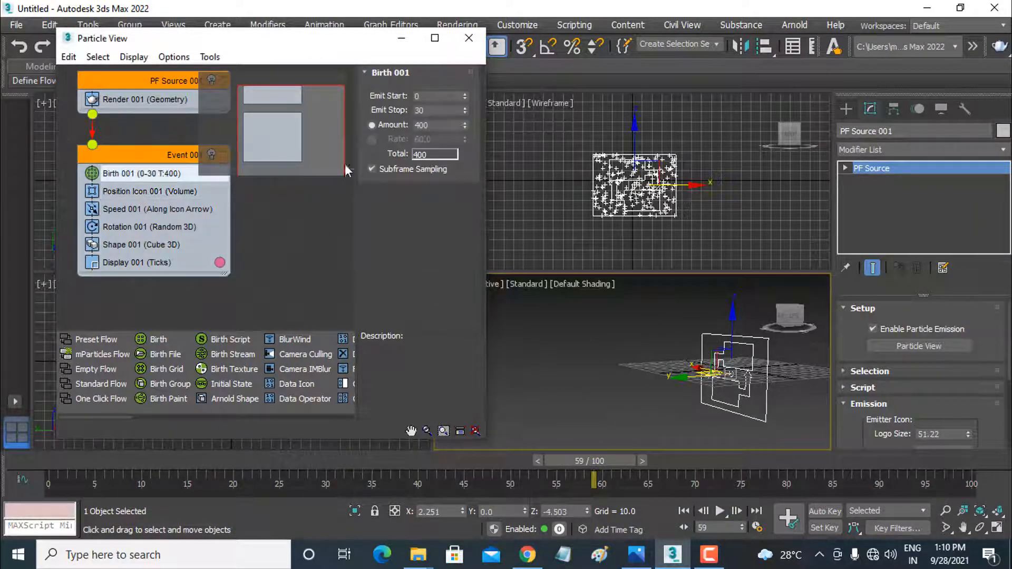
pyautogui.doubleClick(431, 109)
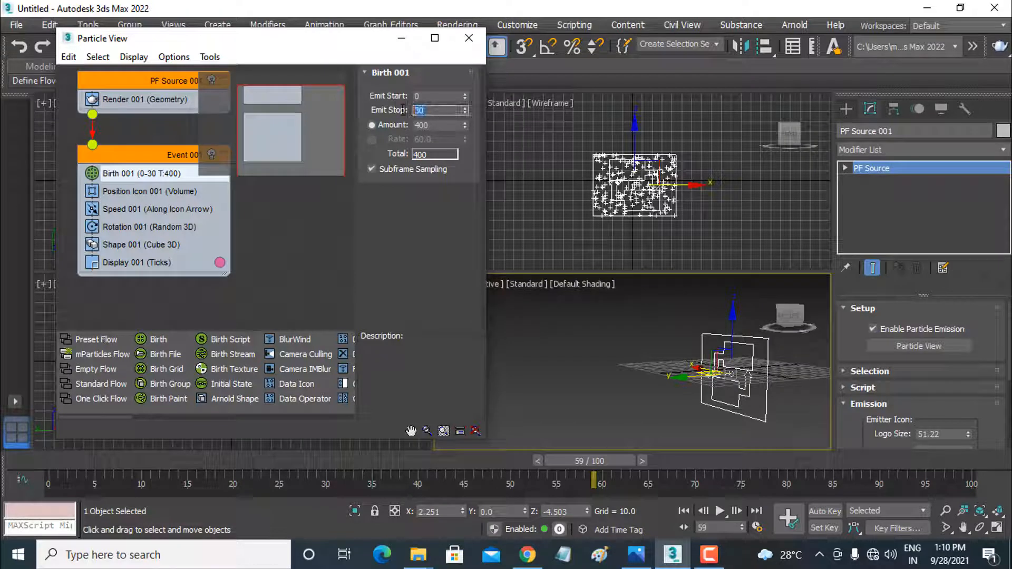
pyautogui.write('50')
pyautogui.press('Return')
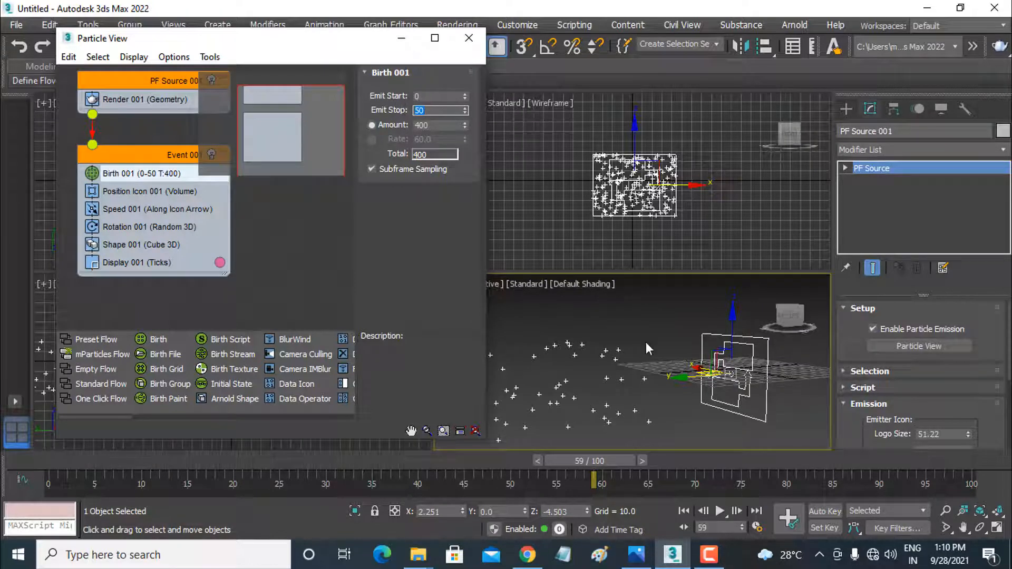
pyautogui.moveTo(599, 463); pyautogui.dragTo(42, 467)
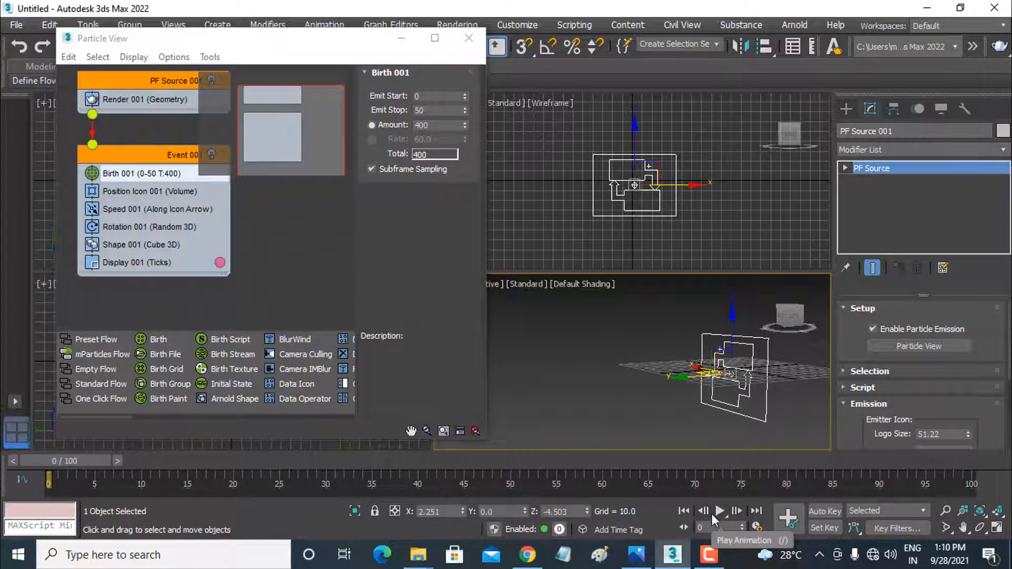
# Play the animation to check the particle emission, and move the timeline to frame 43
pyautogui.click(718, 511)
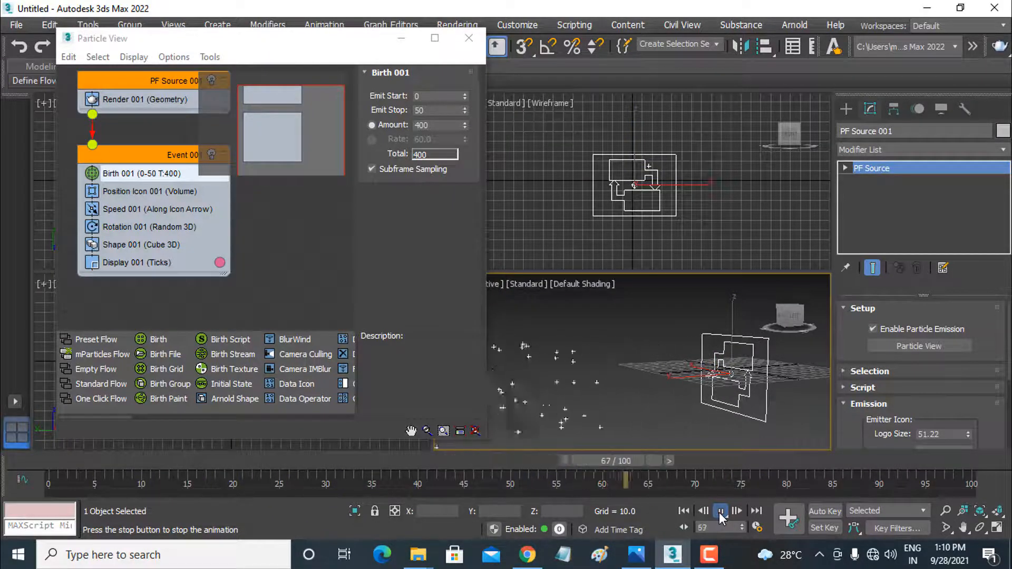
pyautogui.click(694, 466)
pyautogui.moveTo(694, 465); pyautogui.dragTo(472, 467)
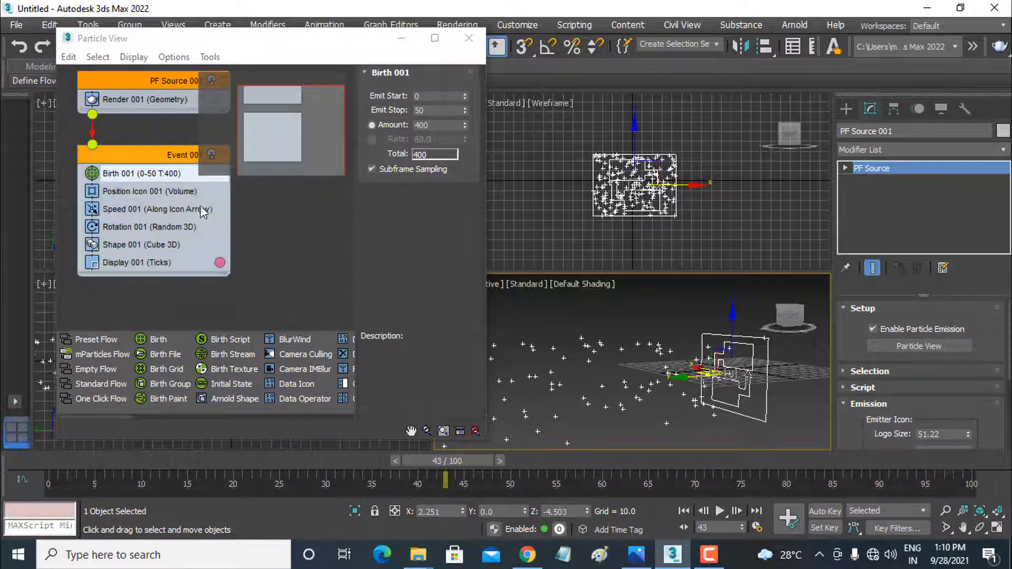
# Set the Speed 001 operator's Variation to about 11.49
pyautogui.click(136, 192)
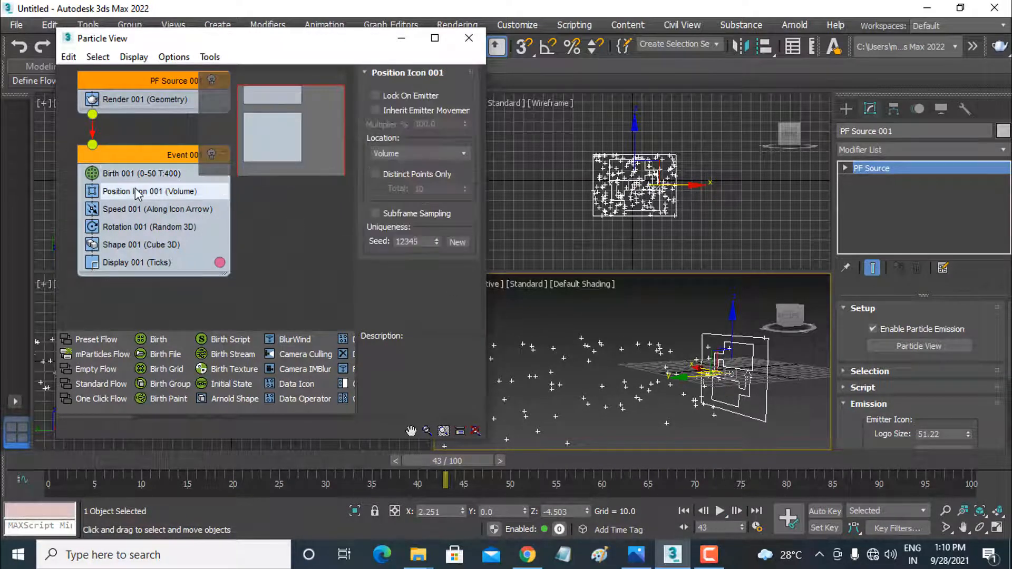
pyautogui.click(139, 209)
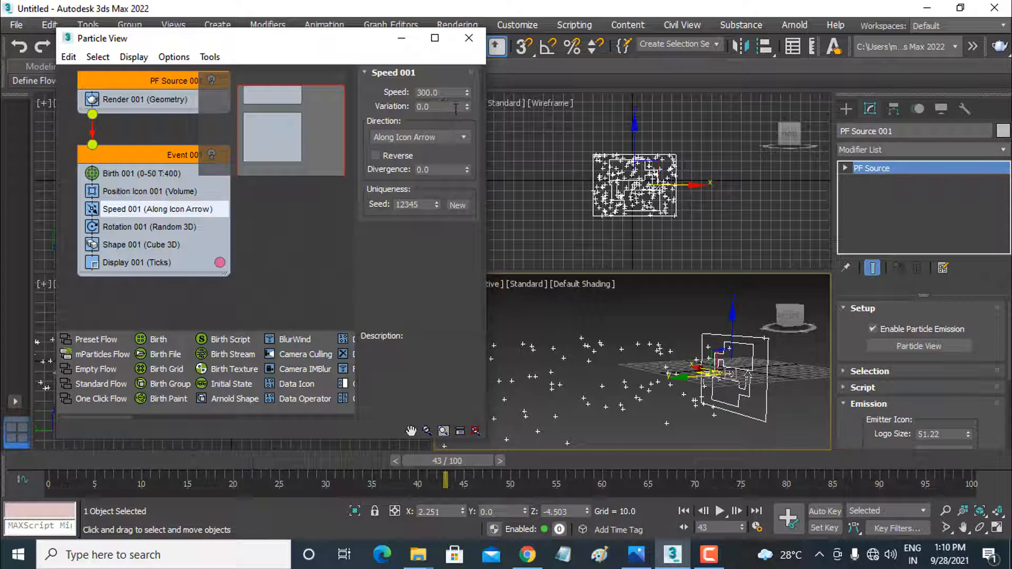
pyautogui.moveTo(466, 107); pyautogui.dragTo(689, 348)
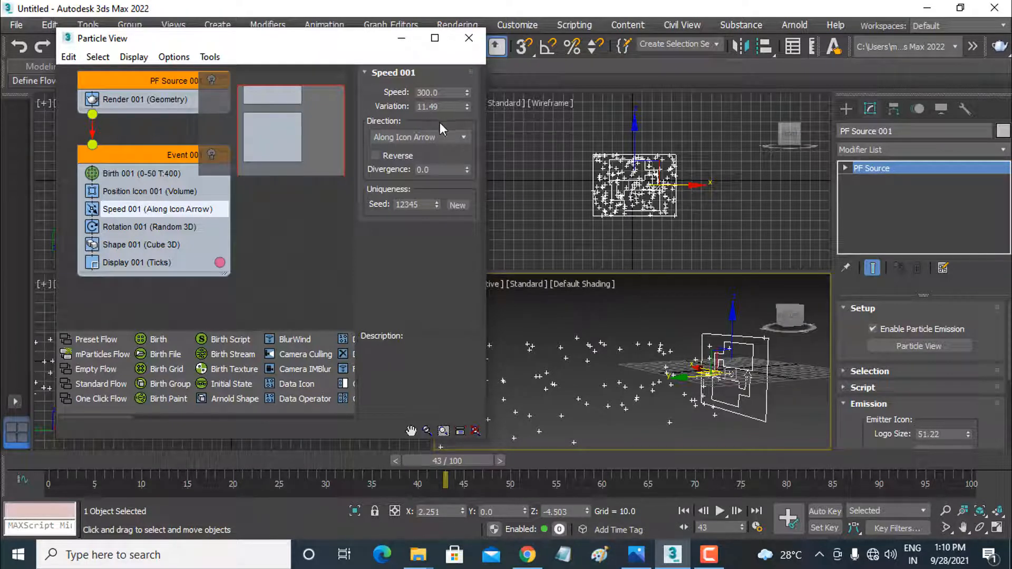
# Try Icon Center Out, Icon Arrow Out and Random 3D as the direction of Speed 001
pyautogui.click(448, 137)
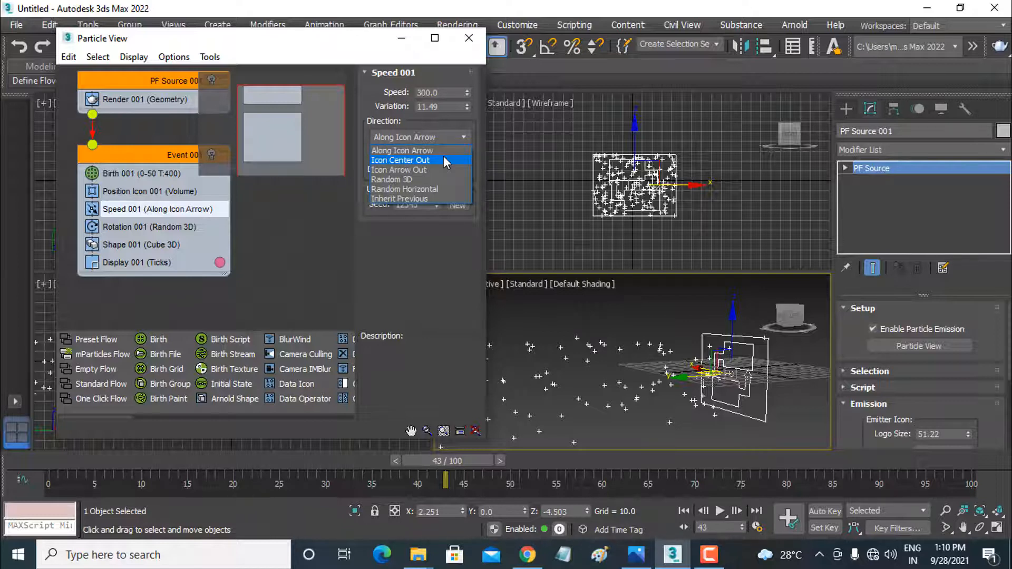
pyautogui.click(444, 156)
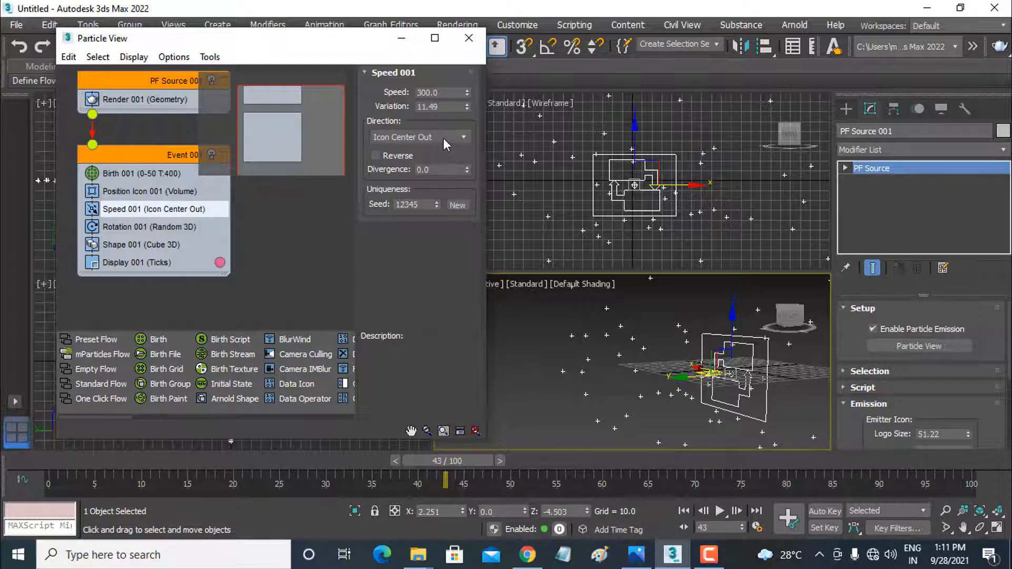
pyautogui.click(443, 137)
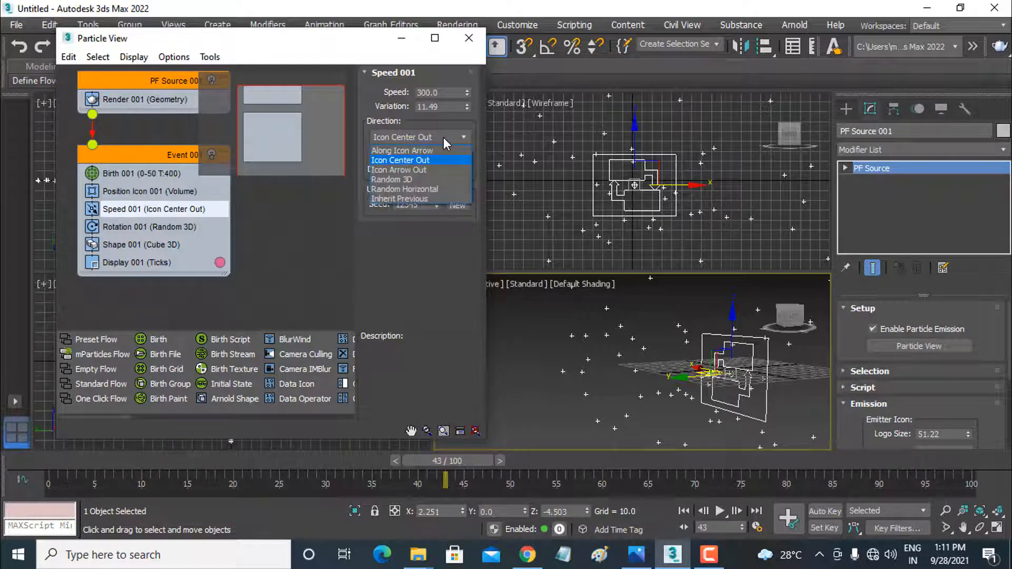
pyautogui.click(440, 170)
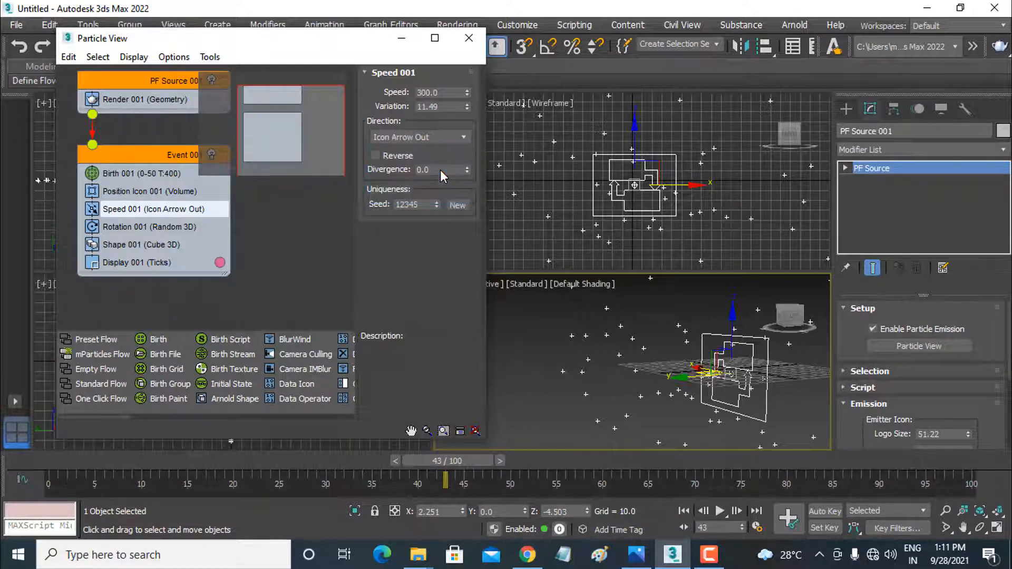
pyautogui.click(440, 137)
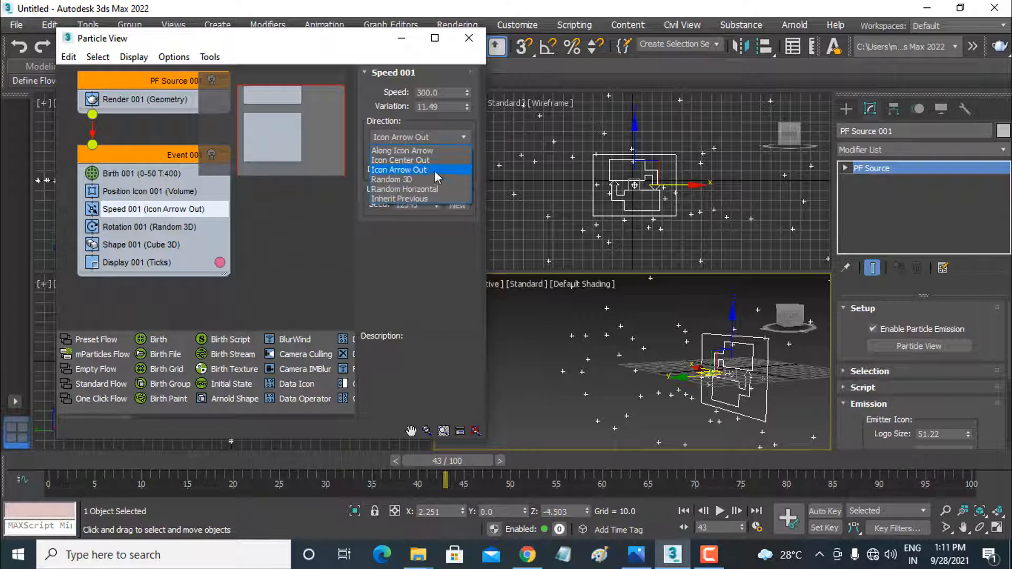
pyautogui.click(429, 179)
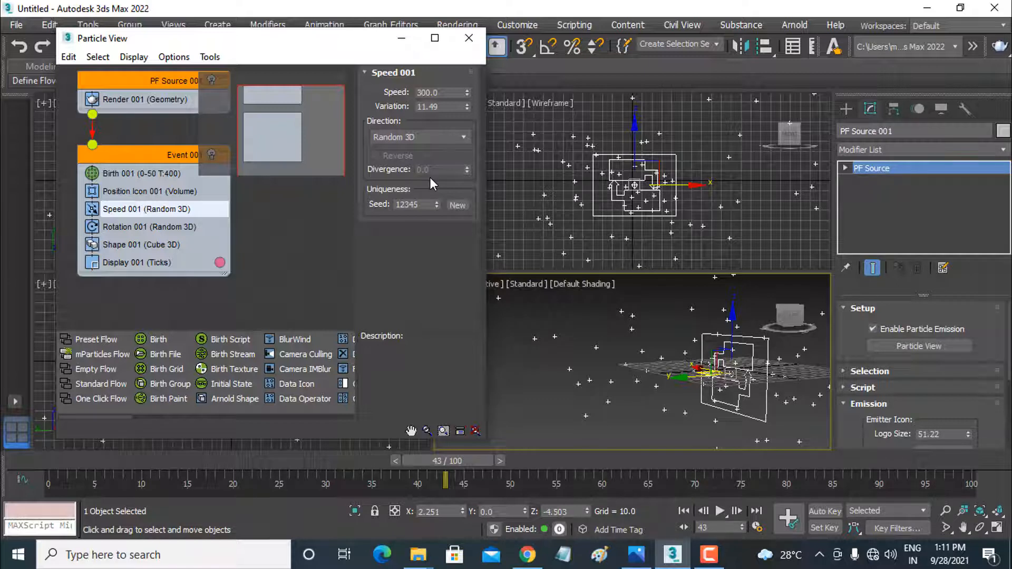
# Set the Speed 001 direction to Random Horizontal and rewind the timeline to frame 1 with Particle View minimized
pyautogui.click(434, 138)
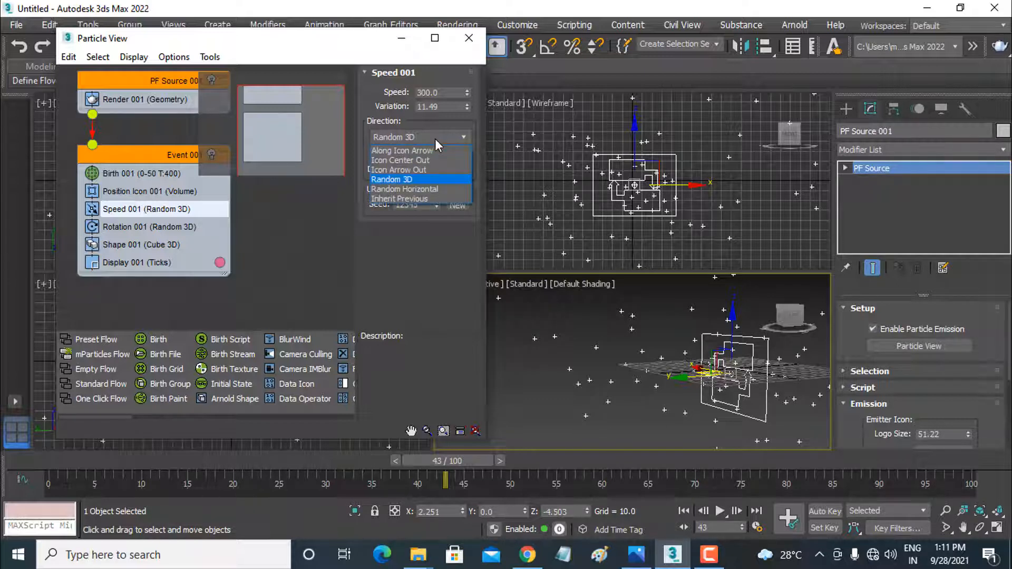
pyautogui.click(426, 191)
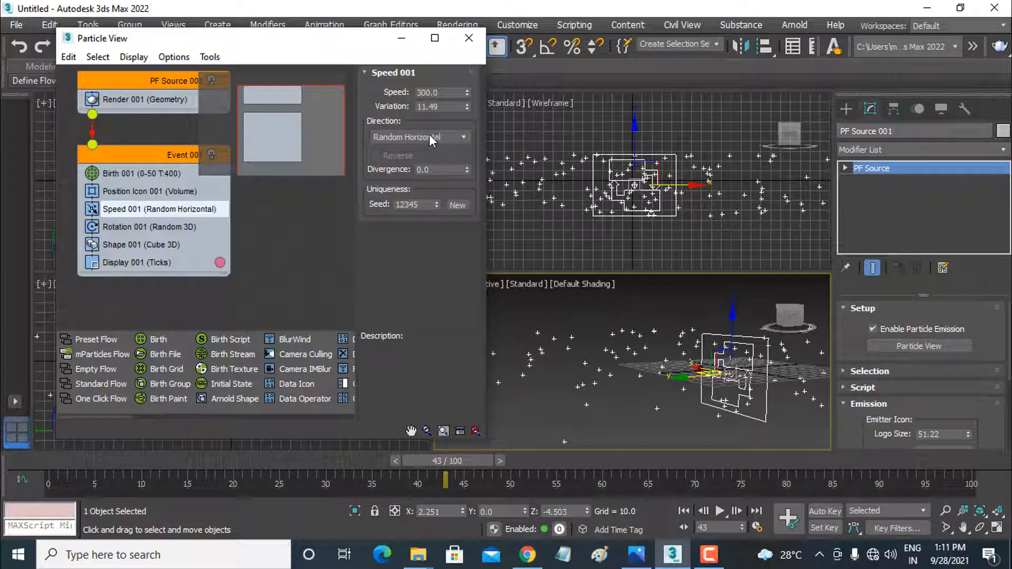
pyautogui.click(402, 38)
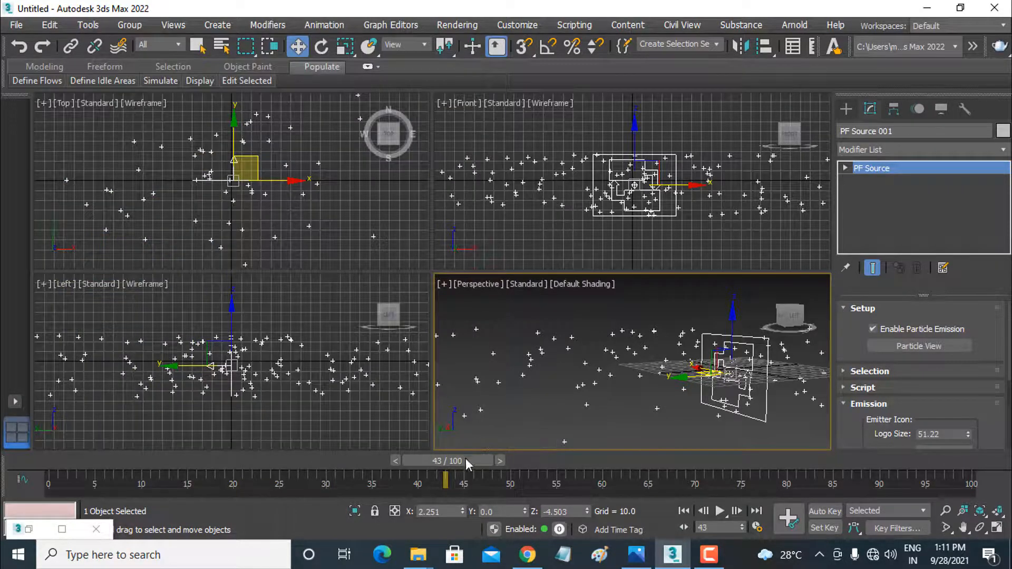
pyautogui.moveTo(465, 462); pyautogui.dragTo(74, 462)
pyautogui.keyDown('alt'); pyautogui.moveTo(488, 403); pyautogui.dragTo(666, 415, button='middle'); pyautogui.keyUp('alt')
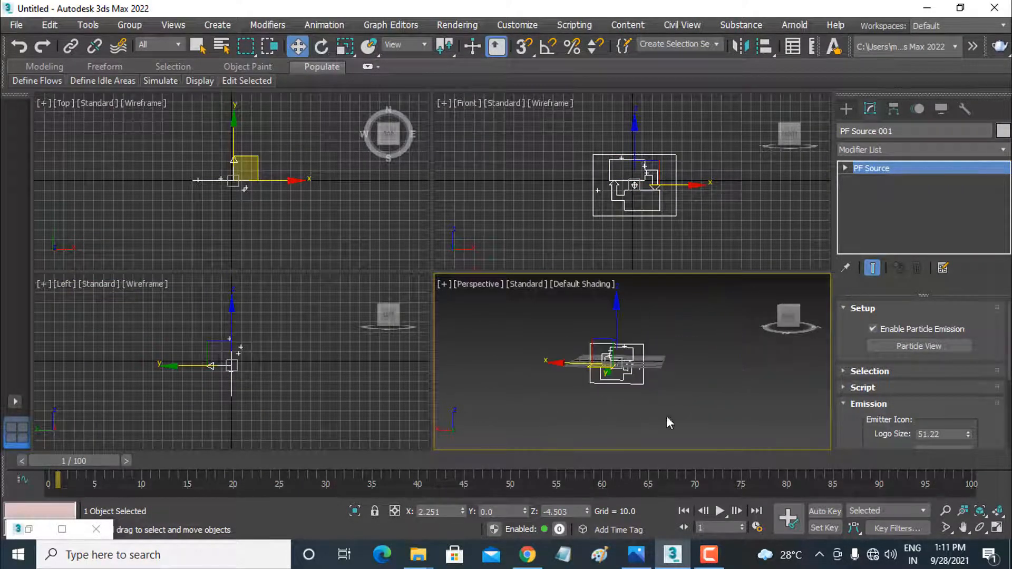
# Play the animation to check the Random Horizontal spread, and move the timeline to frame 28
pyautogui.click(720, 512)
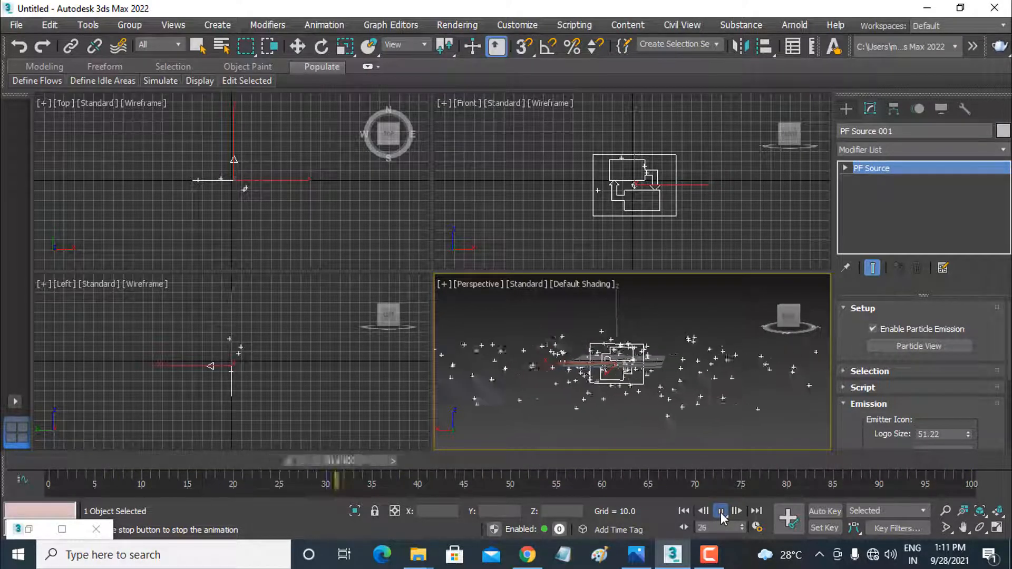
pyautogui.click(720, 511)
pyautogui.press('w')
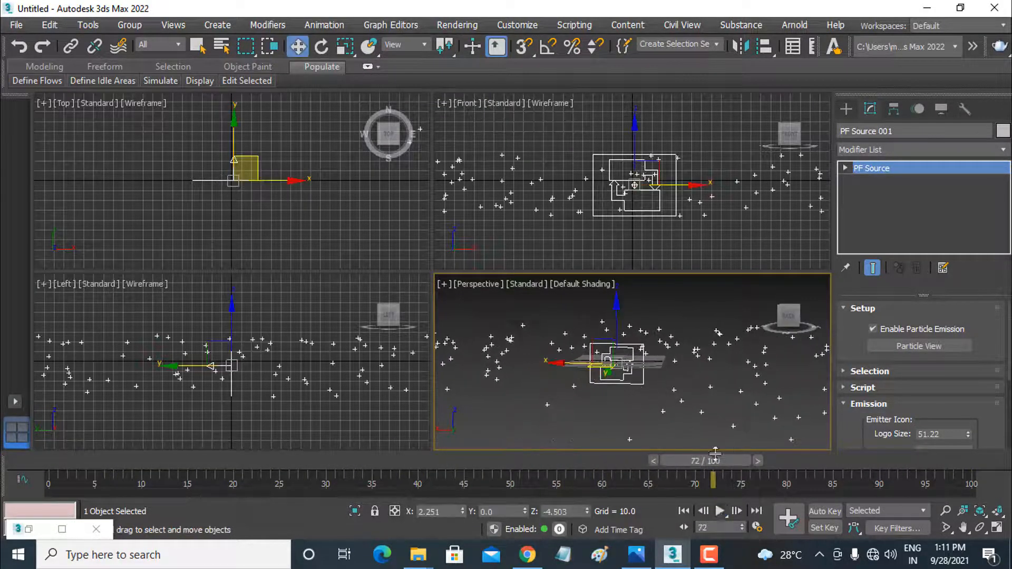
pyautogui.moveTo(714, 458); pyautogui.dragTo(314, 463)
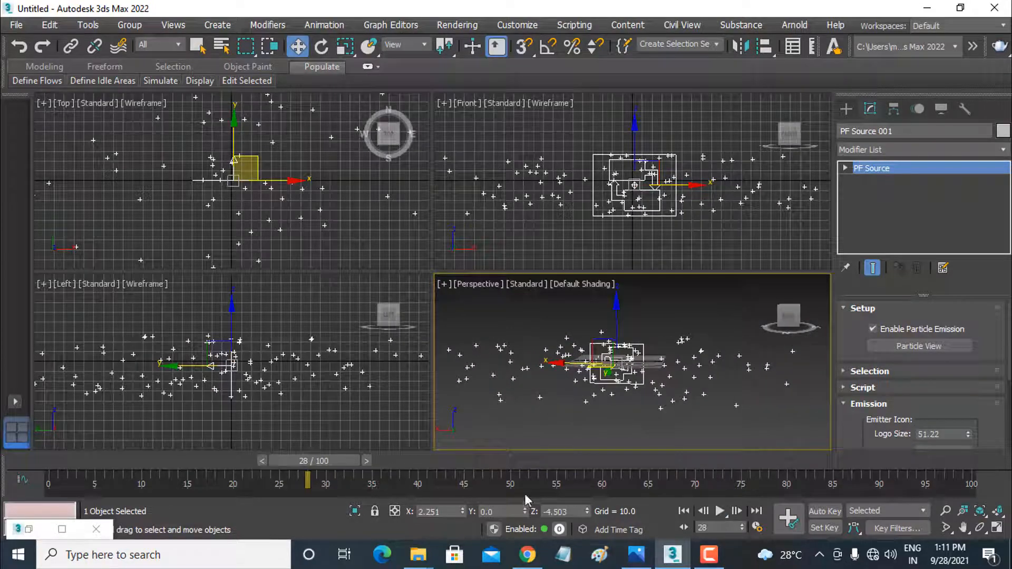
# Restore Particle View and examine the Orientation Matrix options of Rotation 001, keeping Random 3D
pyautogui.click(62, 530)
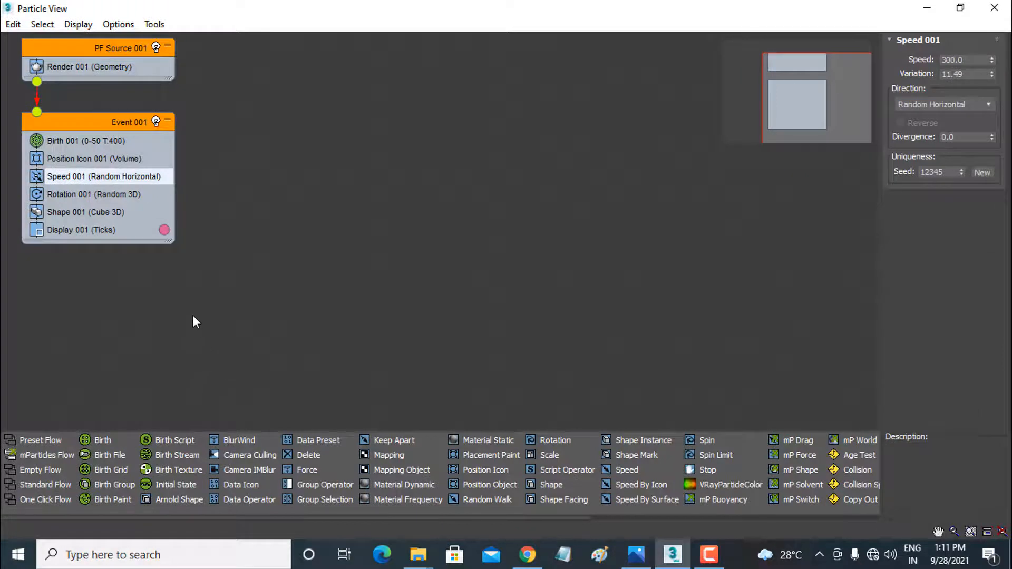
pyautogui.click(73, 194)
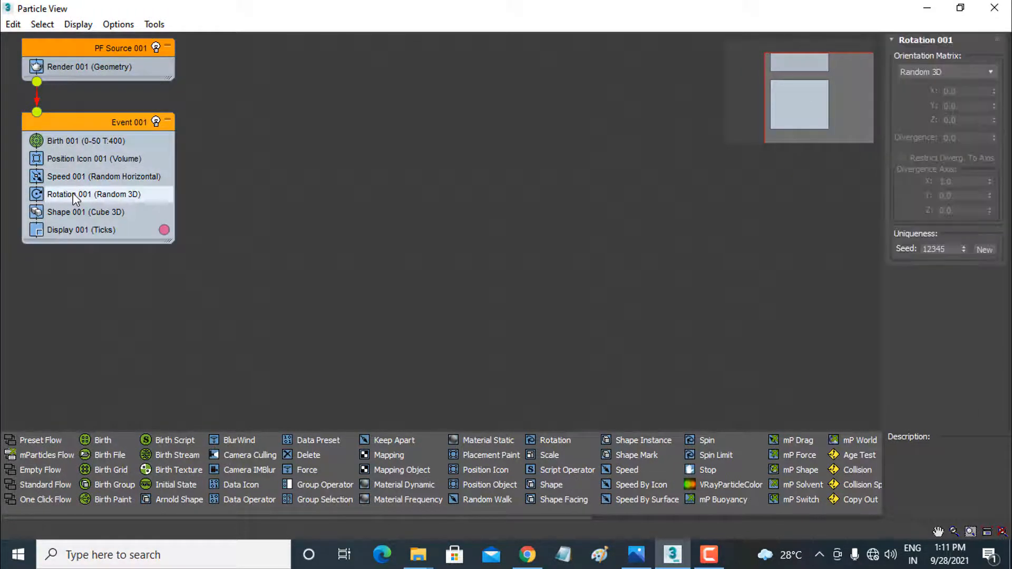
pyautogui.doubleClick(682, 6)
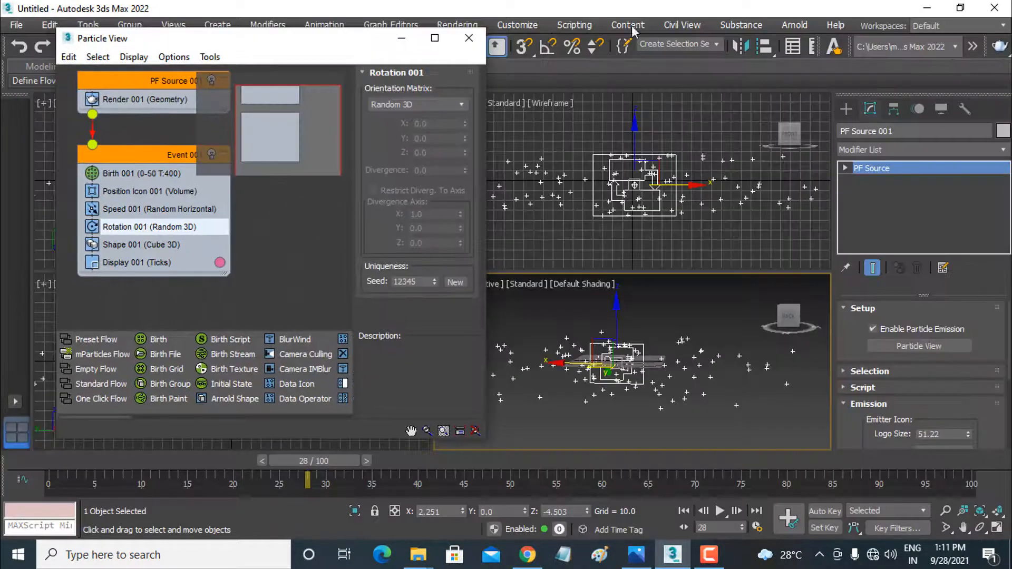
pyautogui.click(412, 105)
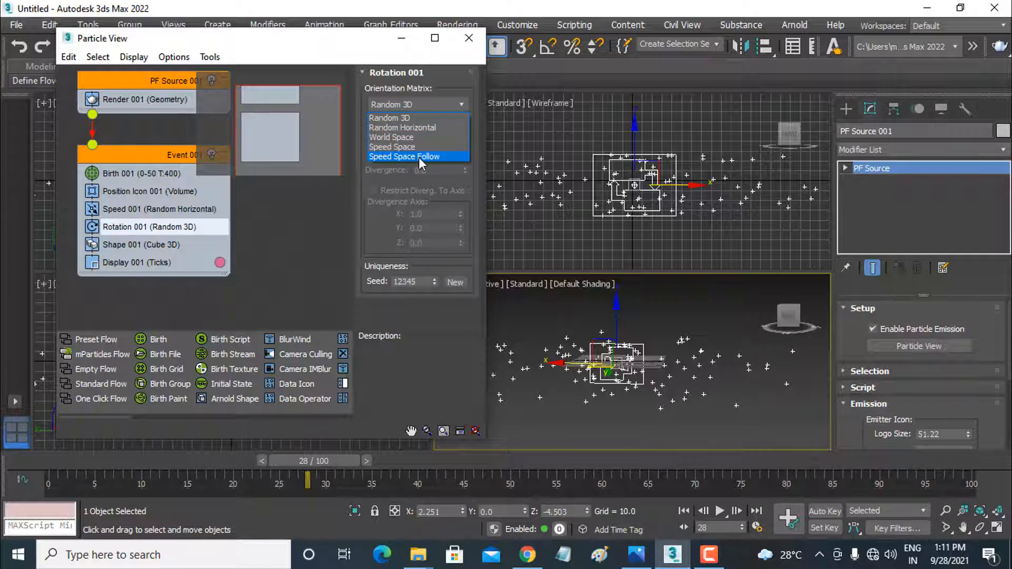
pyautogui.click(410, 180)
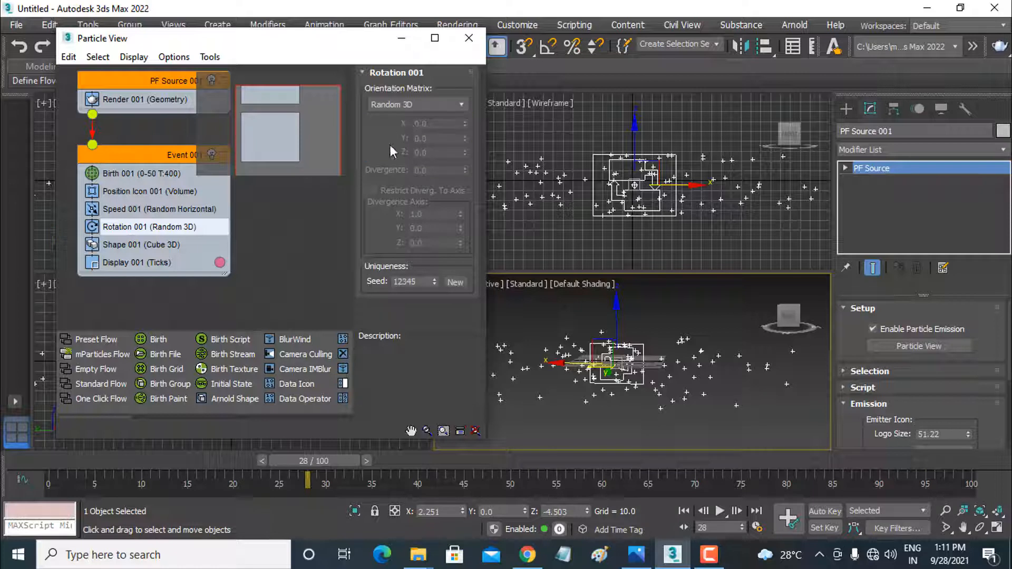
# Display the Shape 001 settings and render the perspective view at frame 28 to inspect the cube particles
pyautogui.click(153, 244)
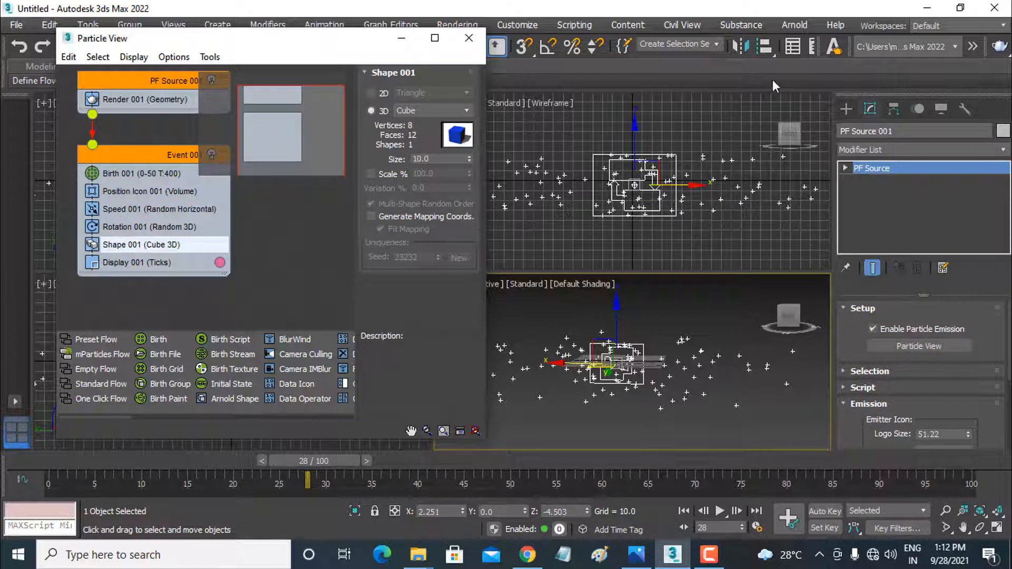
pyautogui.moveTo(712, 53); pyautogui.dragTo(517, 50)
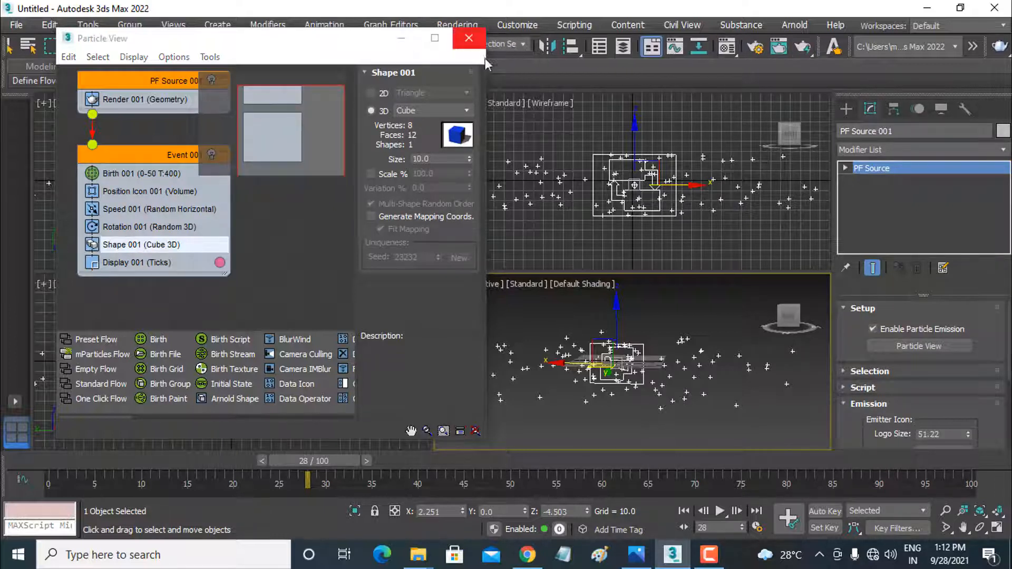
pyautogui.click(803, 45)
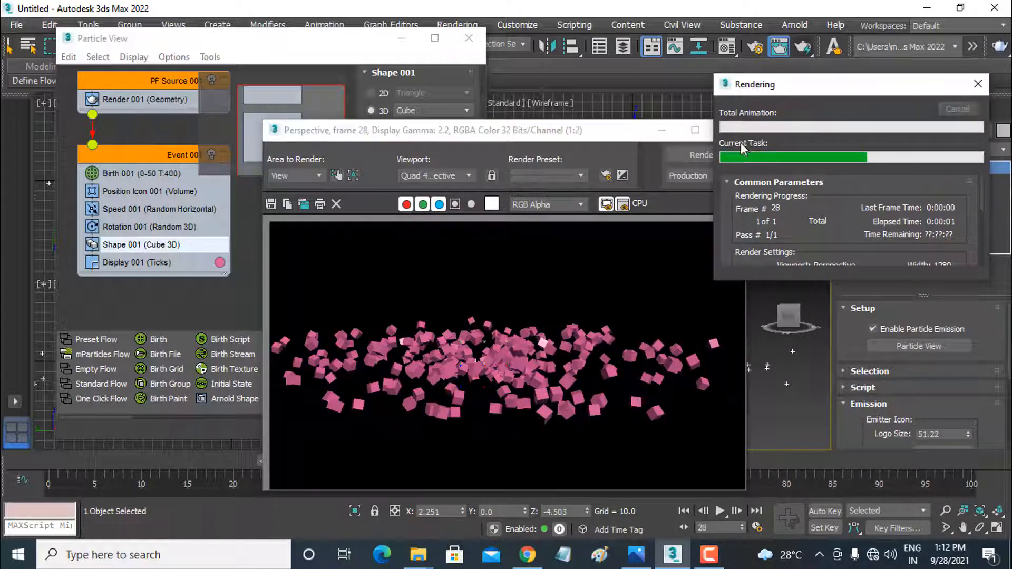
pyautogui.click(729, 130)
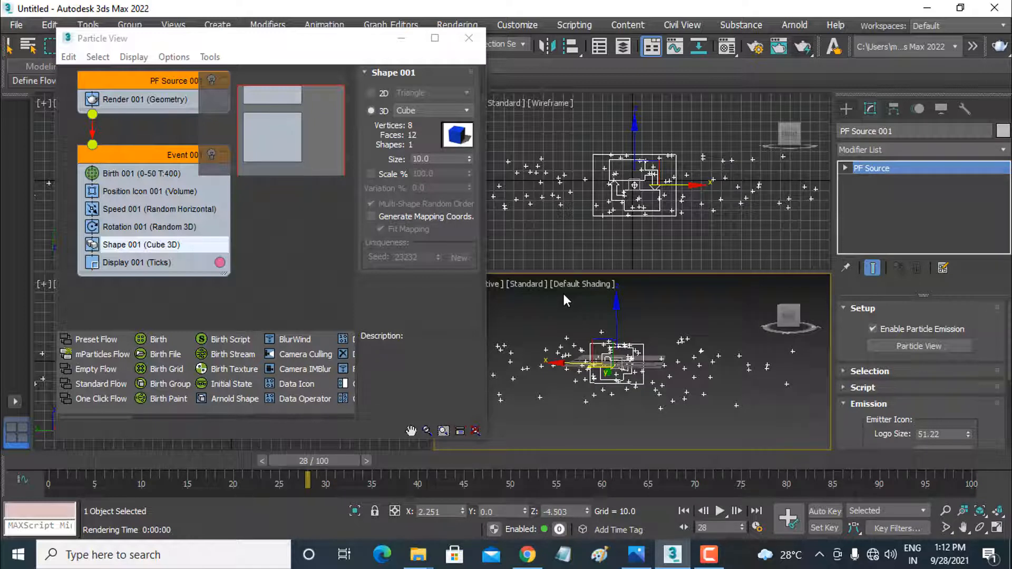
# Set the 3D shape of Shape 001 to Letters Courier and render the perspective view to check the letter particles
pyautogui.click(464, 110)
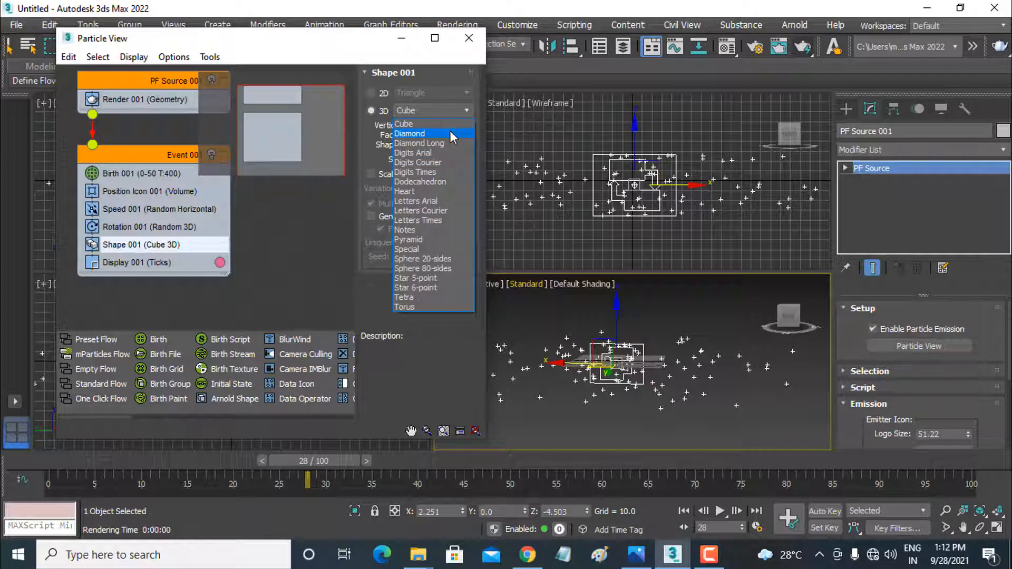
pyautogui.click(450, 132)
pyautogui.click(460, 111)
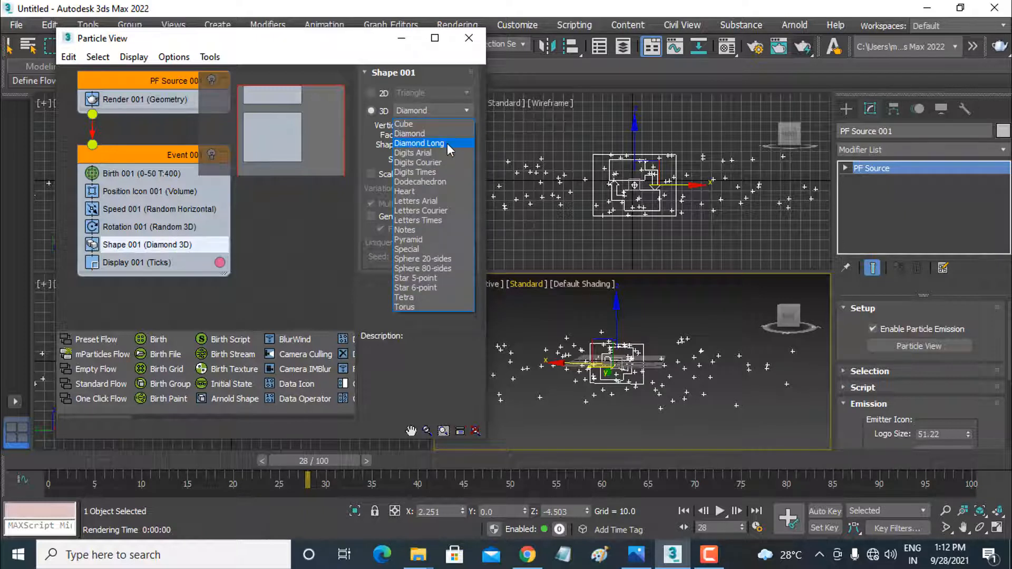
pyautogui.click(443, 211)
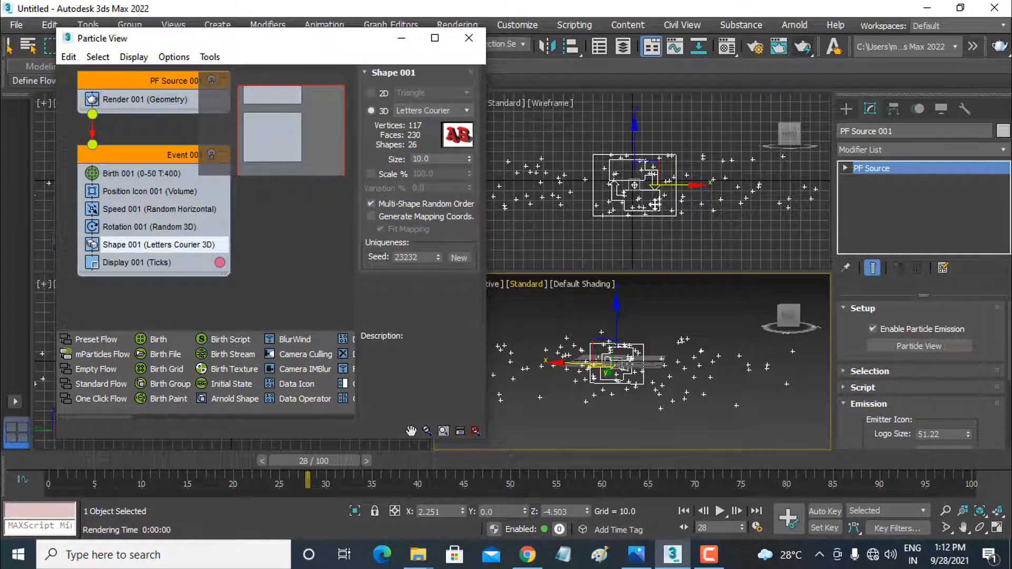
pyautogui.click(807, 52)
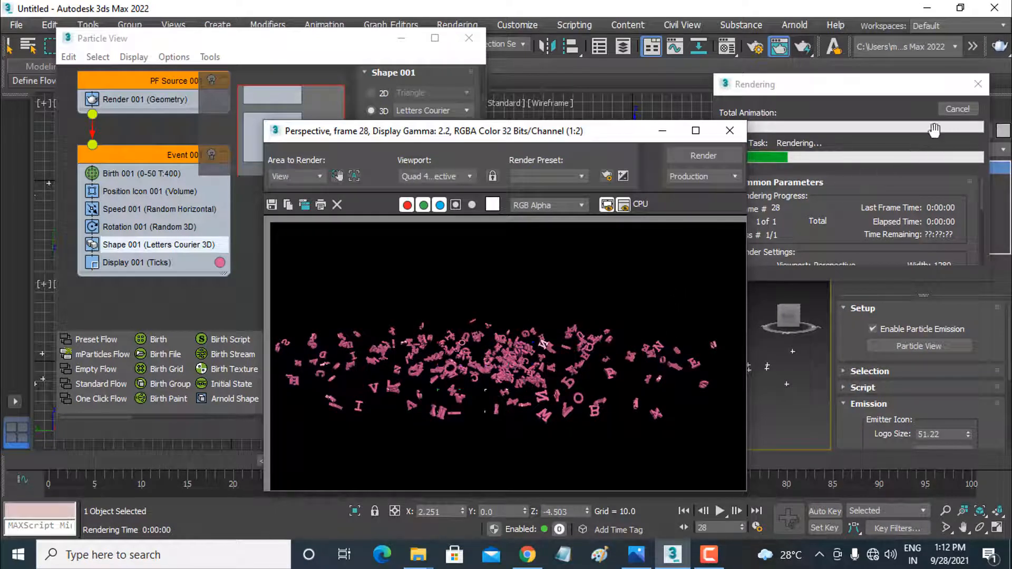
pyautogui.click(729, 130)
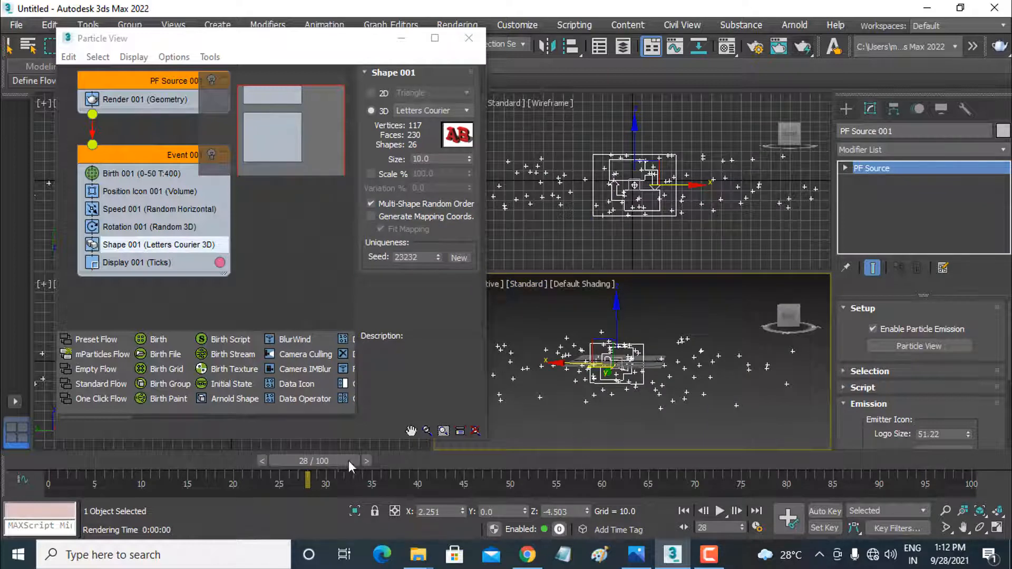
# Move the timeline to frame 22 and review the available 3D shapes for Shape 001, keeping Letters Courier
pyautogui.moveTo(349, 460); pyautogui.dragTo(295, 443)
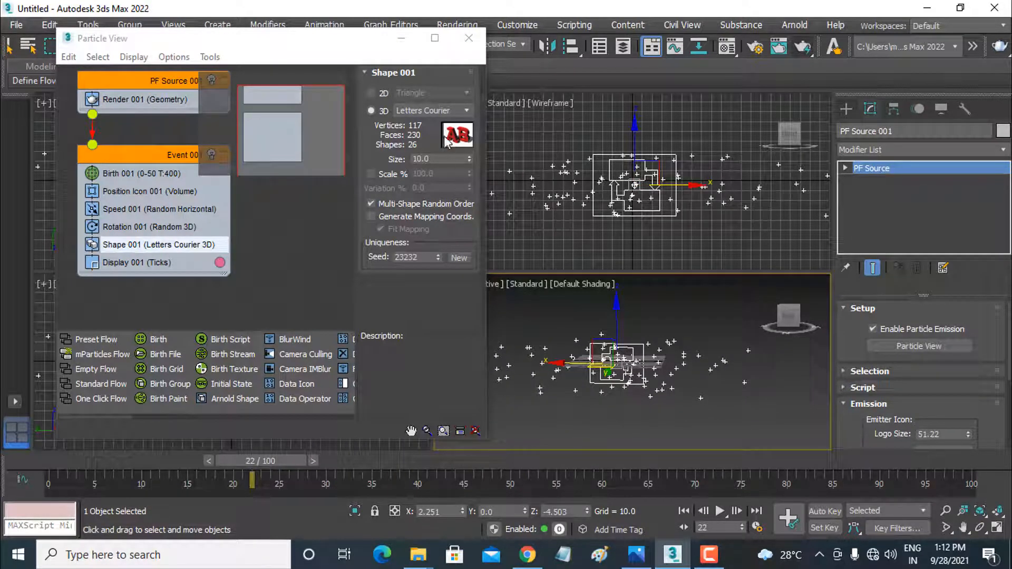
pyautogui.click(434, 112)
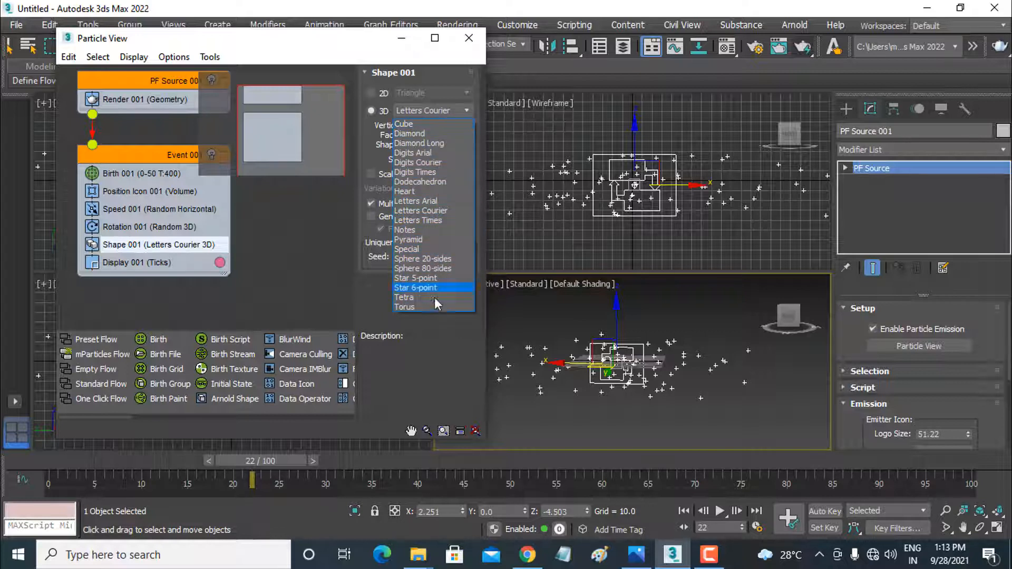
pyautogui.click(432, 323)
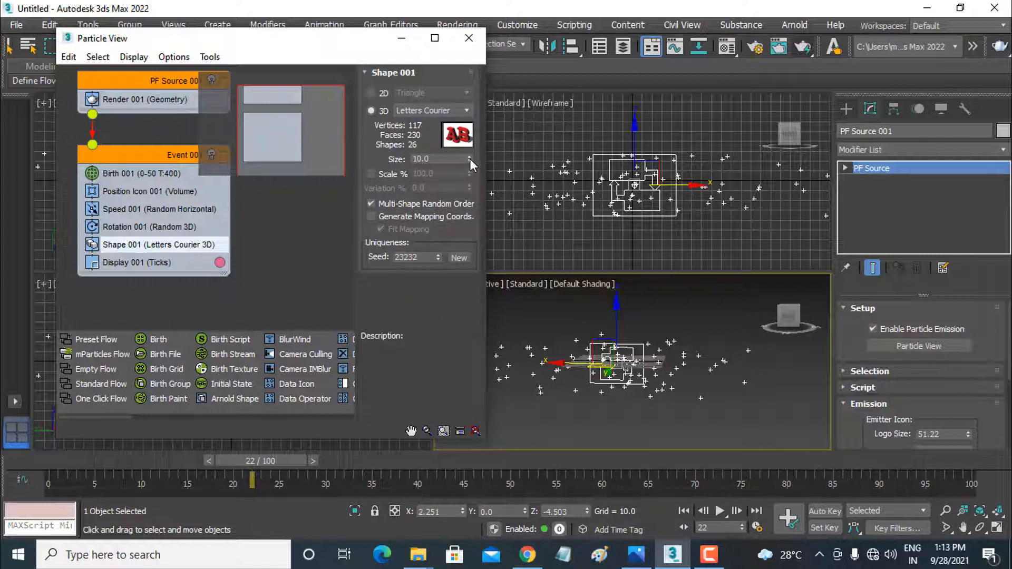
# Set the Shape 001 size to 12.4, enable Scale % at 104 and set its Variation % to 90
pyautogui.moveTo(469, 159)
pyautogui.mouseDown()
pyautogui.moveTo(470, 129)
pyautogui.moveTo(469, 149)
pyautogui.mouseUp()
pyautogui.click(380, 176)
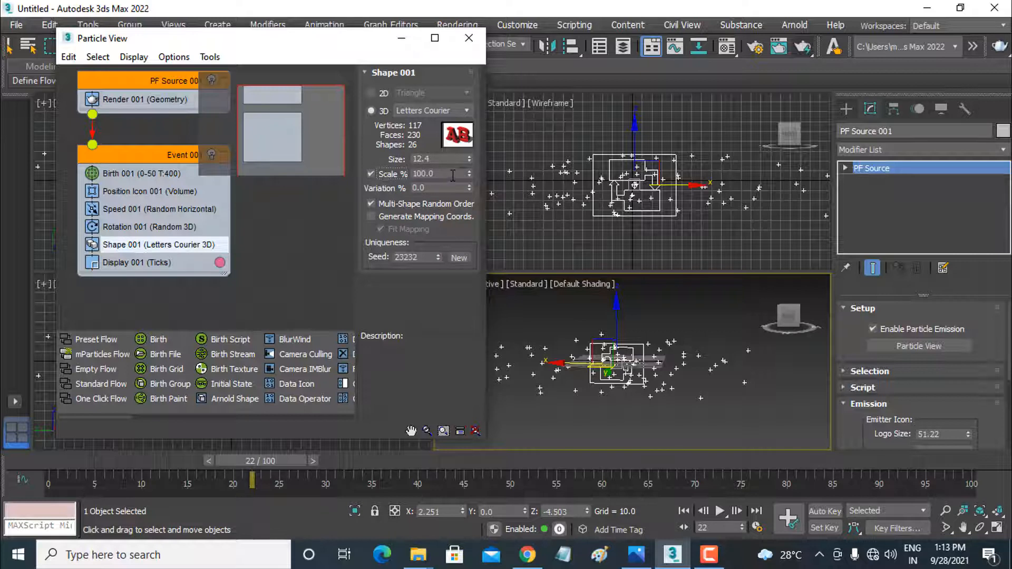
pyautogui.moveTo(469, 173); pyautogui.dragTo(470, 124)
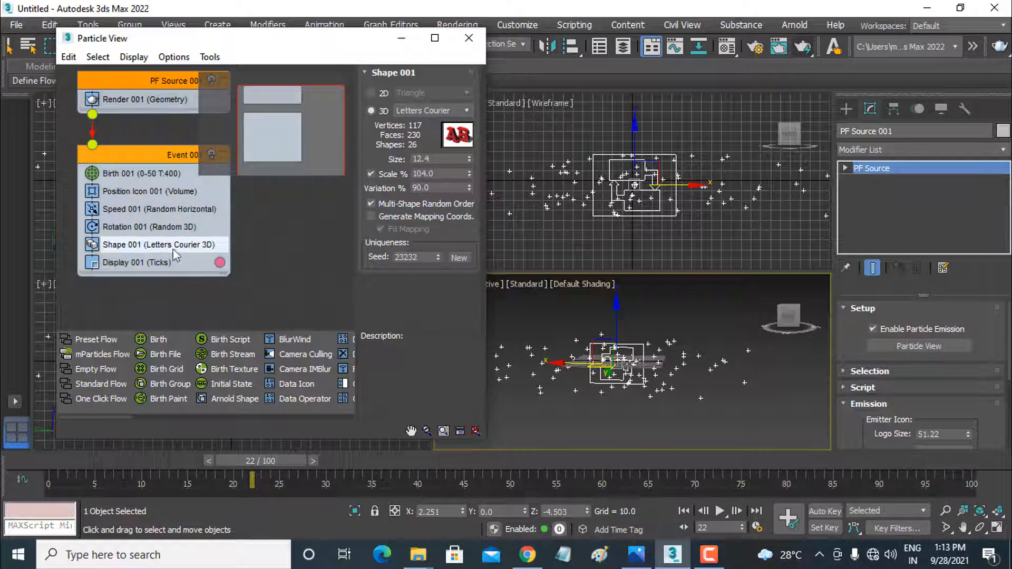
# Set the display type of Display 001 to Geometry and inspect the letter particles in the perspective view
pyautogui.click(157, 264)
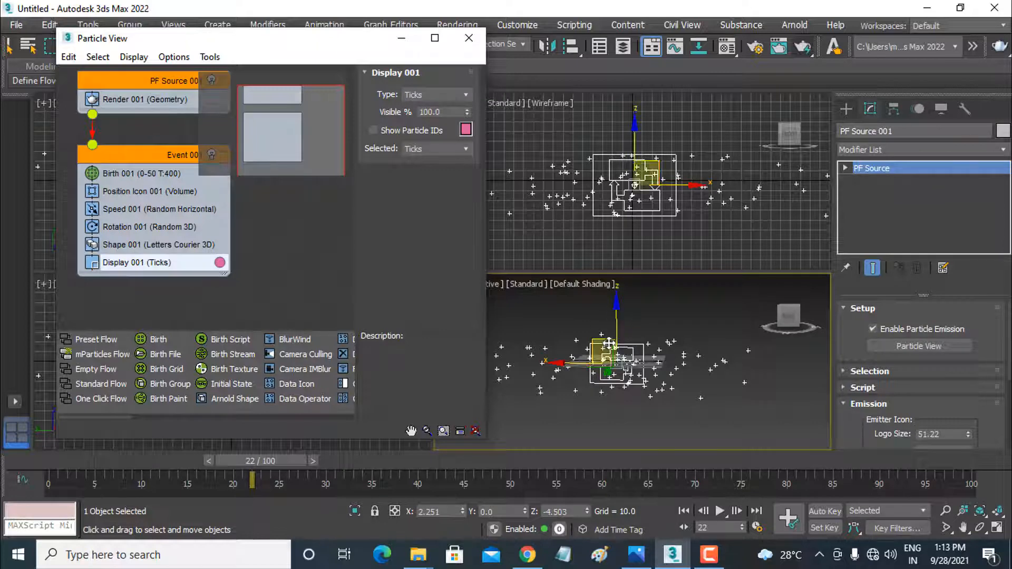
pyautogui.click(427, 96)
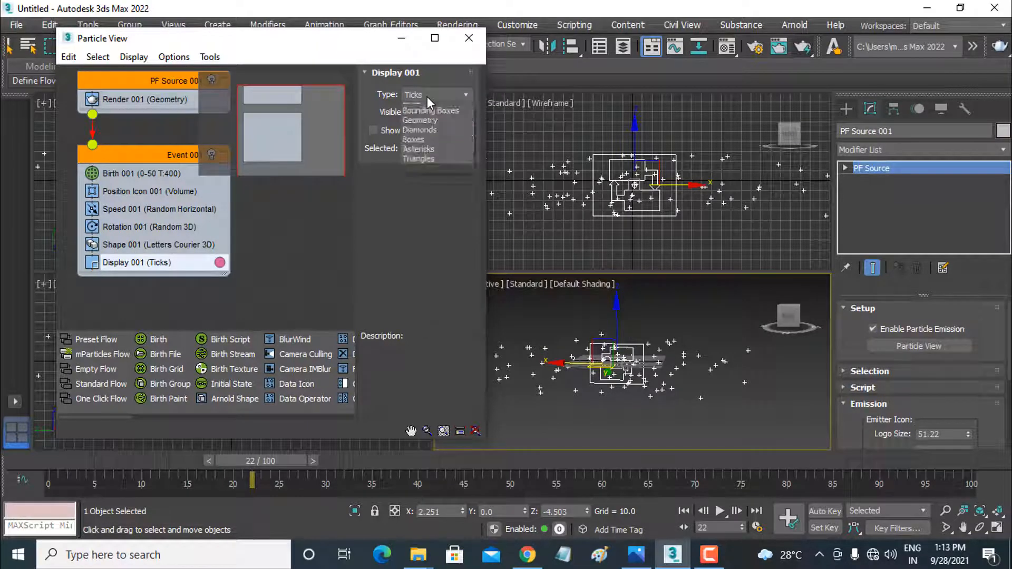
pyautogui.click(427, 96)
pyautogui.click(426, 97)
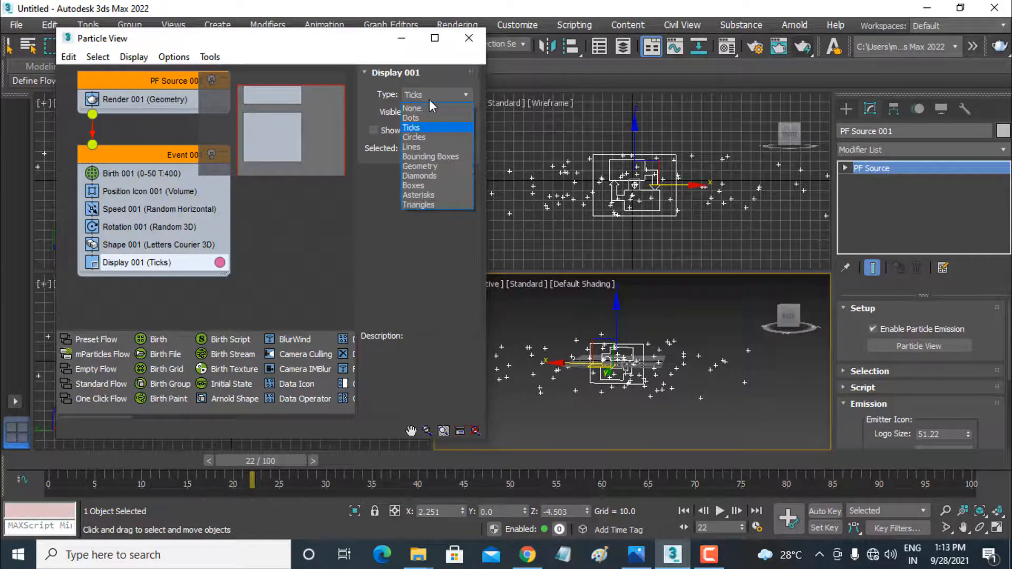
pyautogui.click(433, 167)
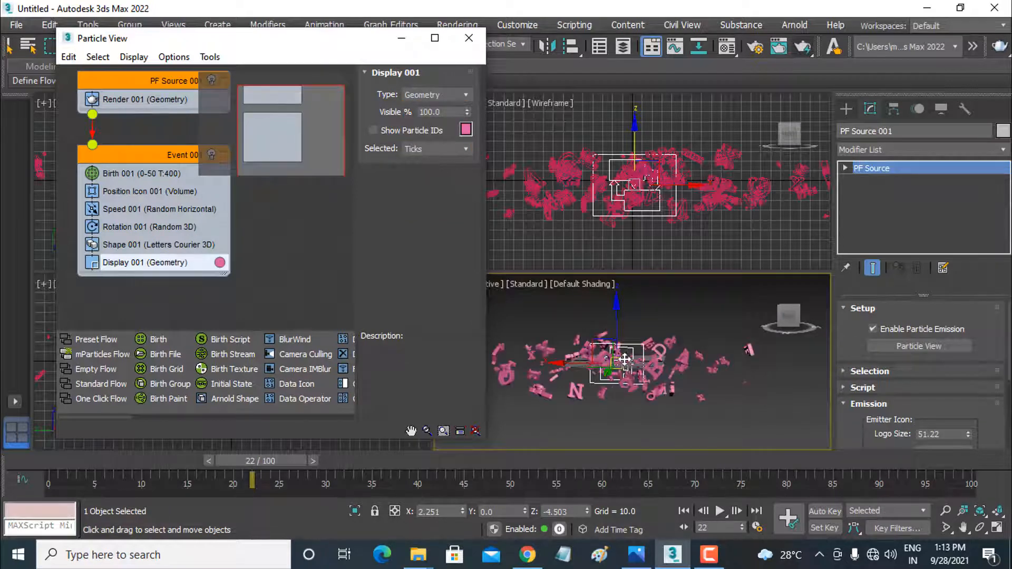
pyautogui.moveTo(625, 360); pyautogui.dragTo(606, 380, button='middle')
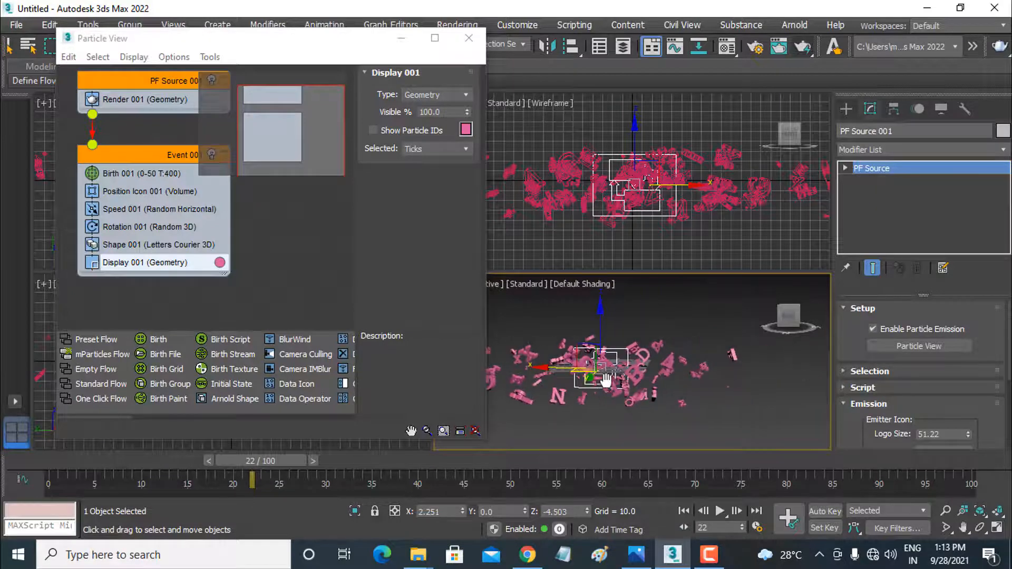
pyautogui.scroll(4, 609, 378)
pyautogui.scroll(-5, 618, 374)
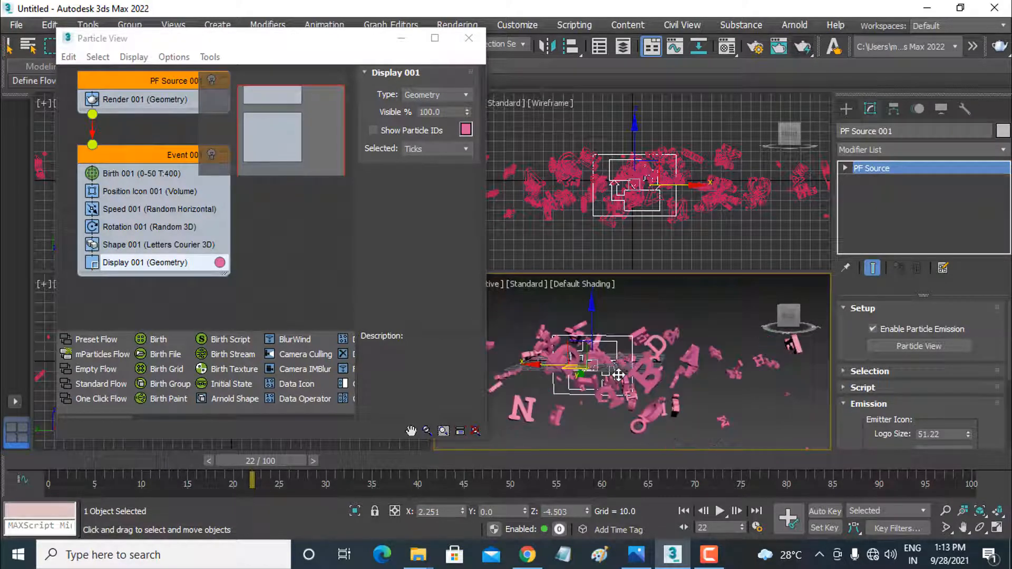
# Rewind to frame 0, minimize Particle View and play the particle animation, stopping it at frame 25
pyautogui.click(683, 511)
pyautogui.click(403, 41)
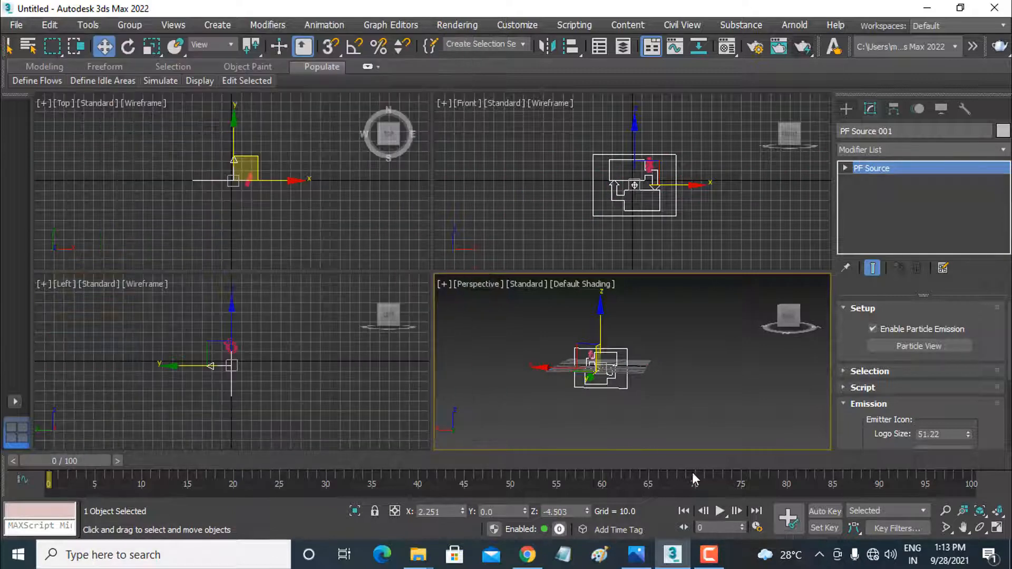
pyautogui.click(719, 511)
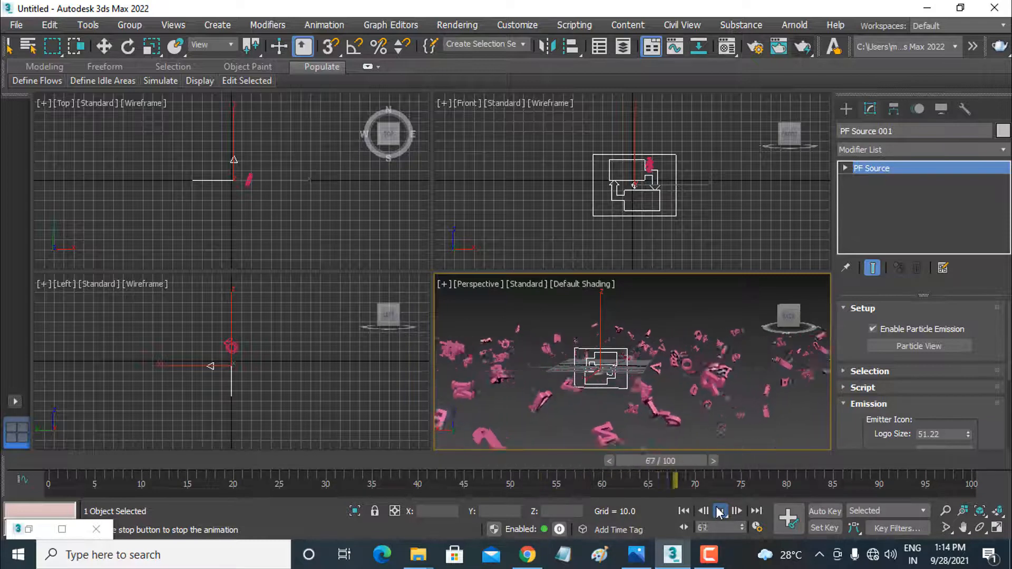
pyautogui.click(719, 511)
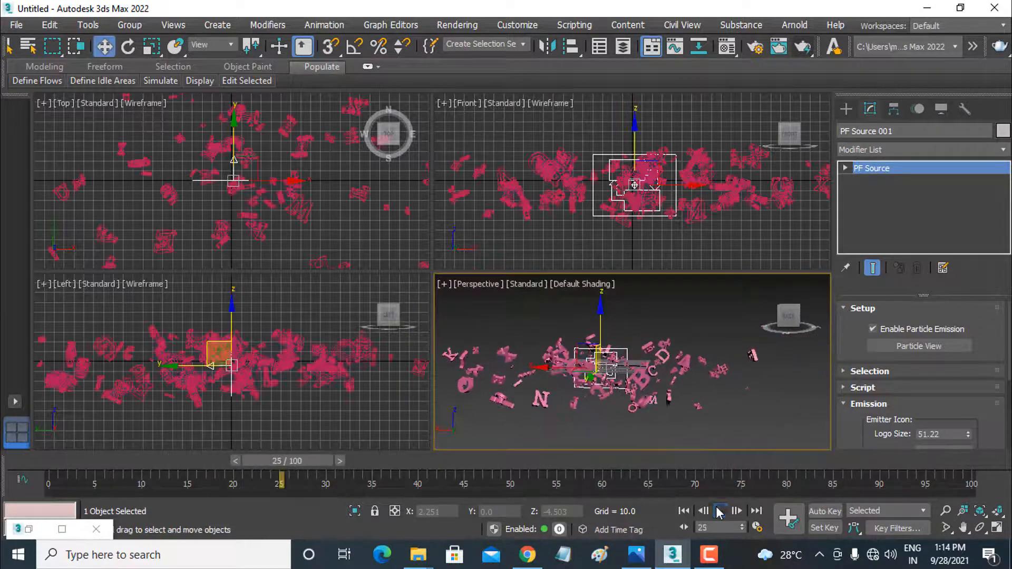
pyautogui.press('w')
# Restore Particle View and set the Visible % of Display 001 to 20
pyautogui.click(28, 529)
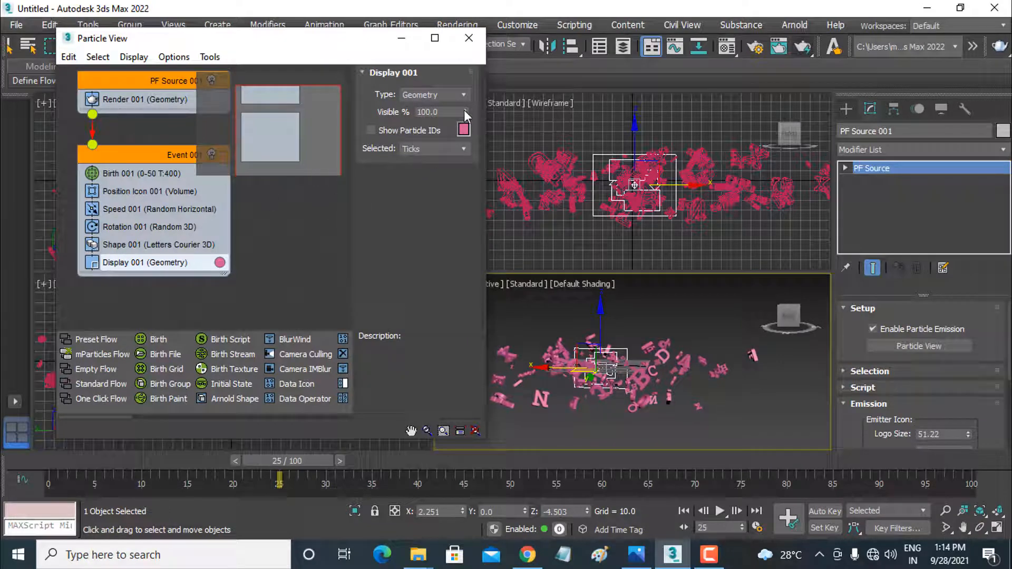
pyautogui.moveTo(450, 112); pyautogui.dragTo(400, 109)
pyautogui.write('2')
# Move the timeline to frame 36 and render the perspective view to inspect the letters, closing the render when done
pyautogui.click(585, 463)
pyautogui.moveTo(586, 464); pyautogui.dragTo(388, 463)
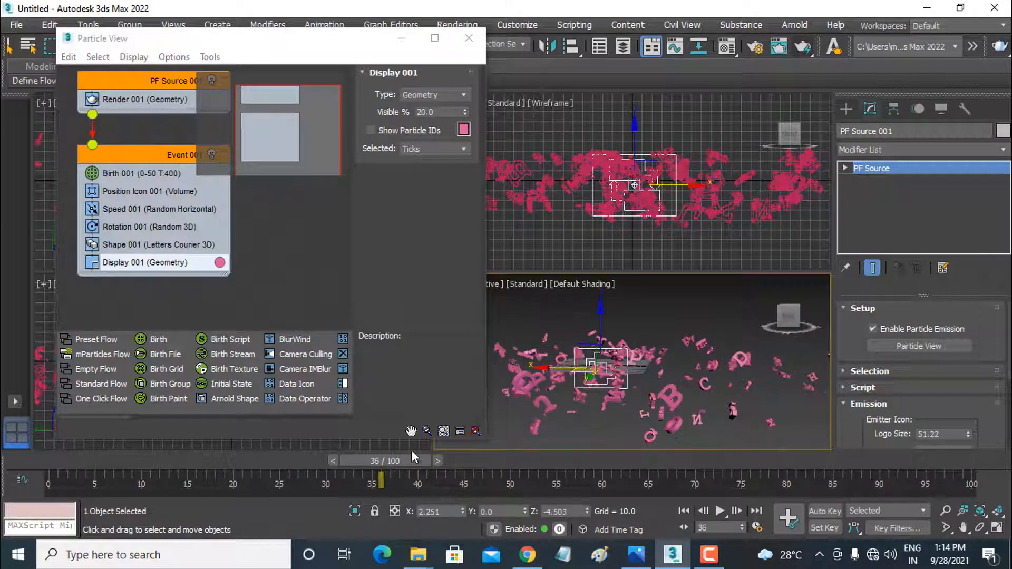
pyautogui.click(807, 47)
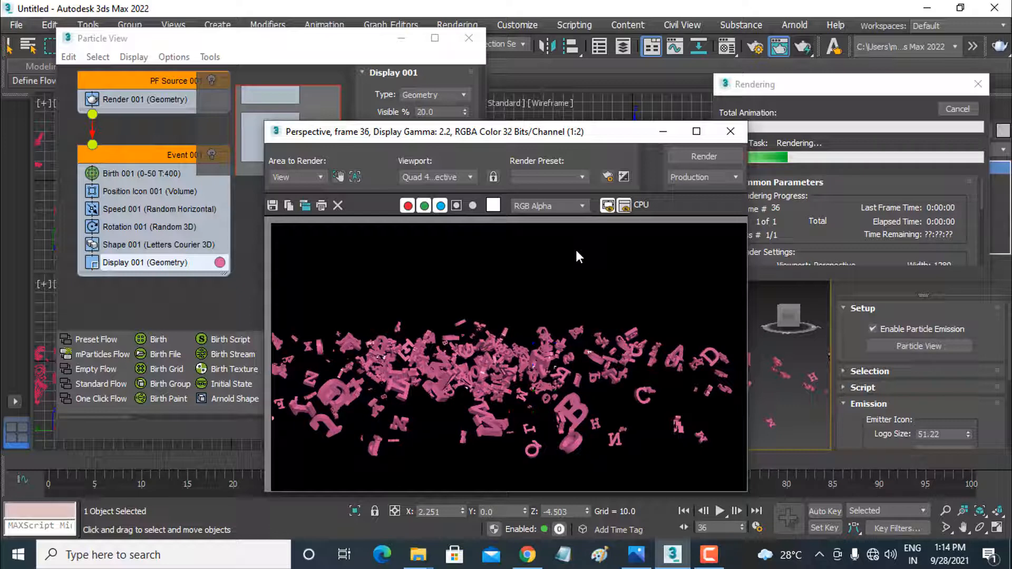
pyautogui.click(956, 109)
pyautogui.click(730, 131)
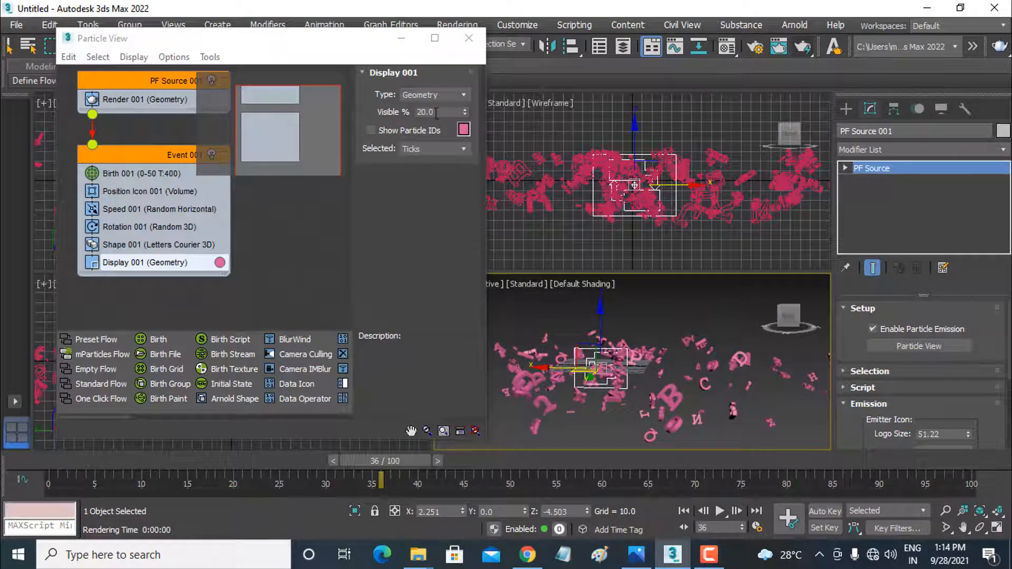
# Set the Visible % of Display 001 to 100 and look through the available operators in the depot
pyautogui.moveTo(436, 113); pyautogui.dragTo(400, 111)
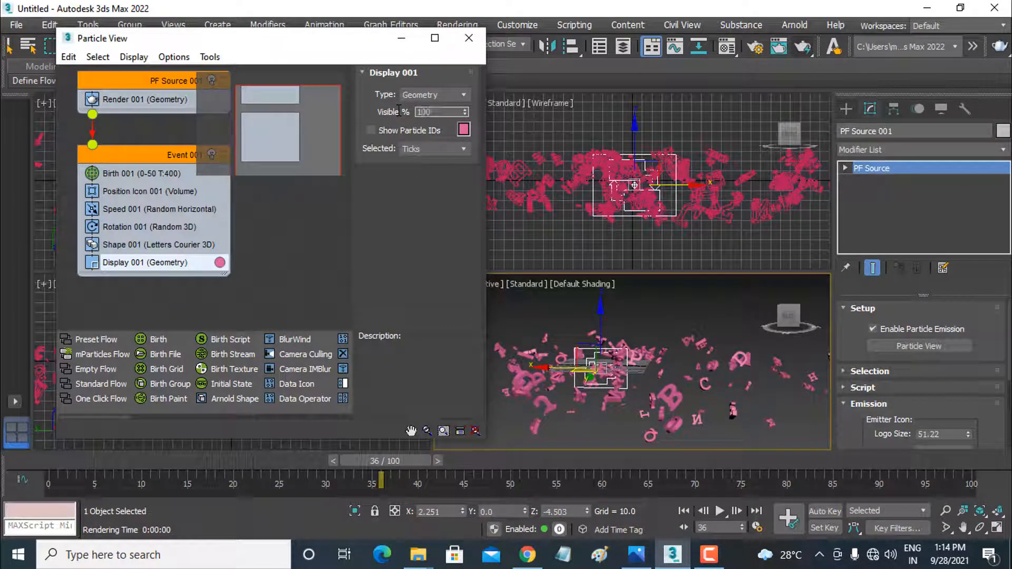
pyautogui.write('100')
pyautogui.press('Return')
pyautogui.moveTo(113, 416); pyautogui.dragTo(154, 421)
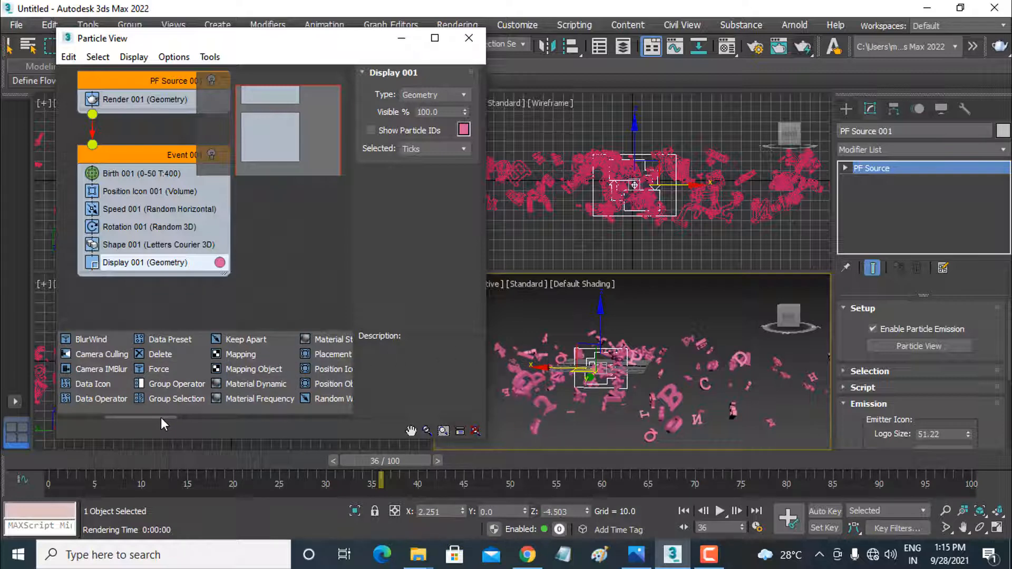
pyautogui.moveTo(160, 417); pyautogui.dragTo(98, 416)
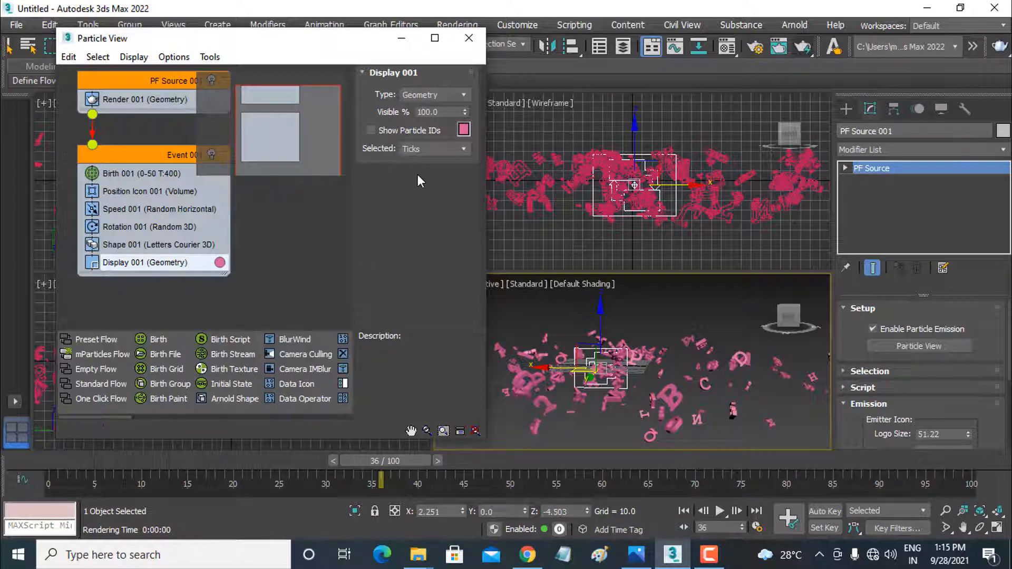
# Close Particle View and examine the Selection and Script settings of PF Source 001
pyautogui.click(468, 37)
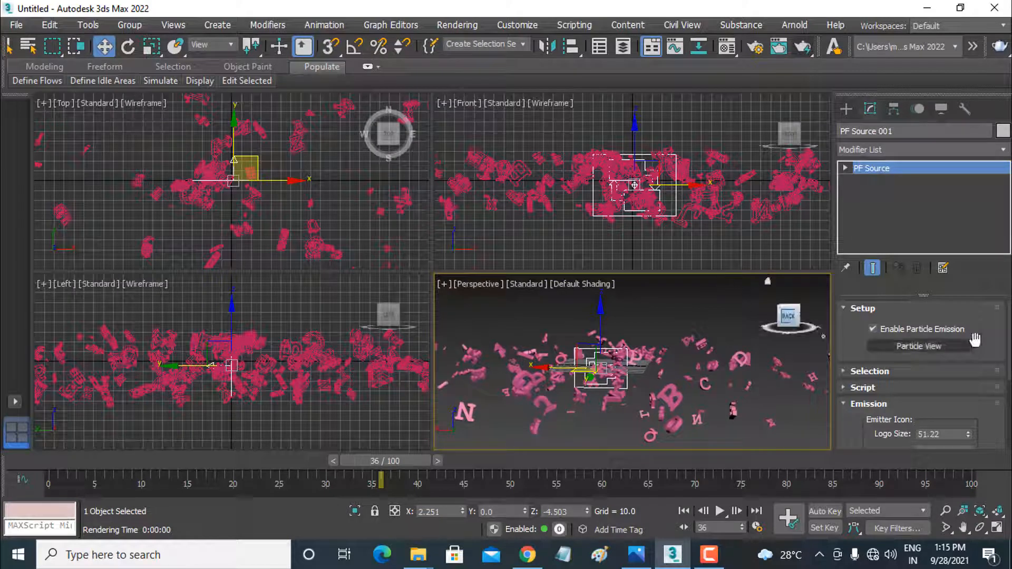
pyautogui.scroll(-2, 980, 343)
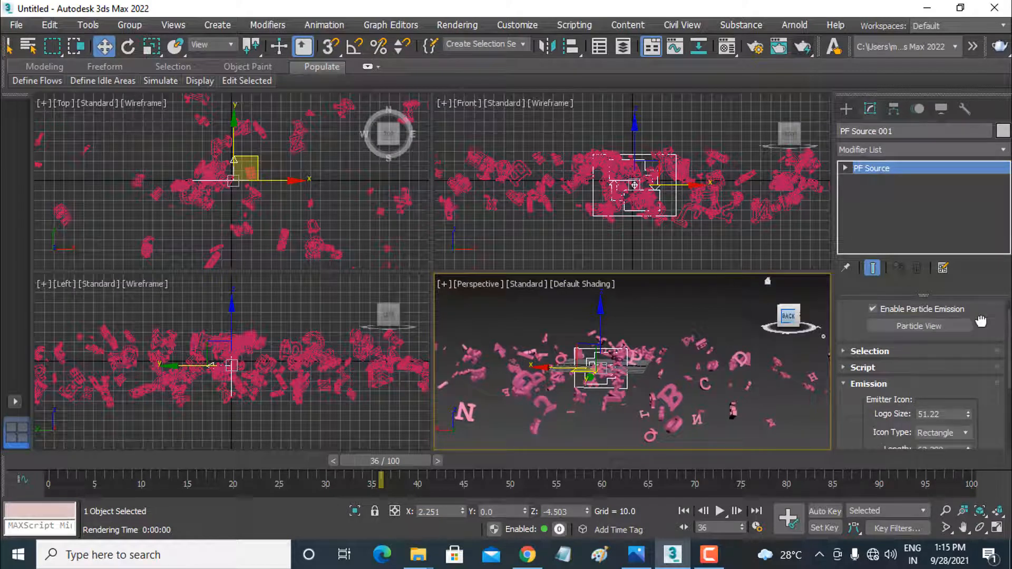
pyautogui.click(985, 347)
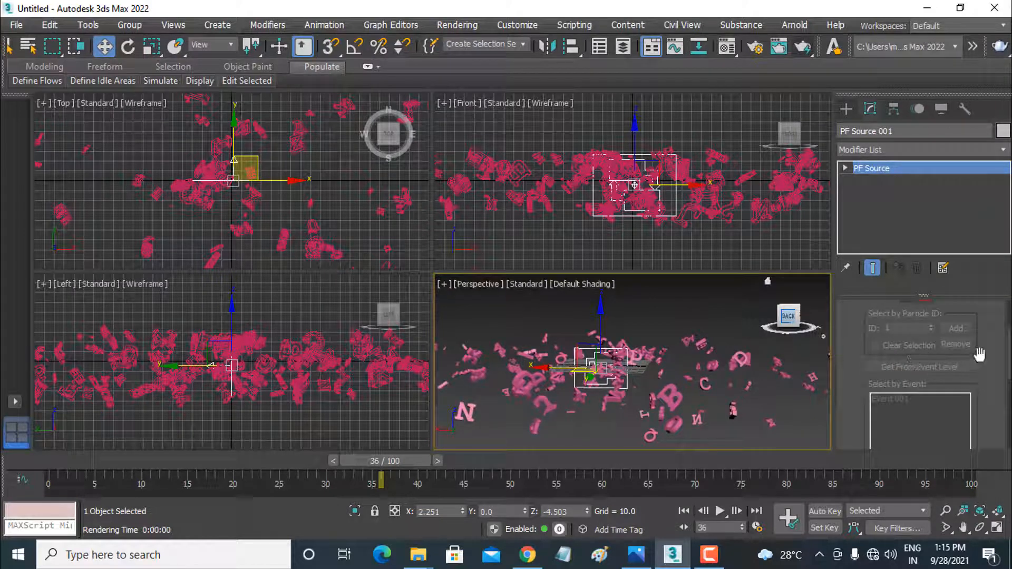
pyautogui.scroll(-3, 979, 354)
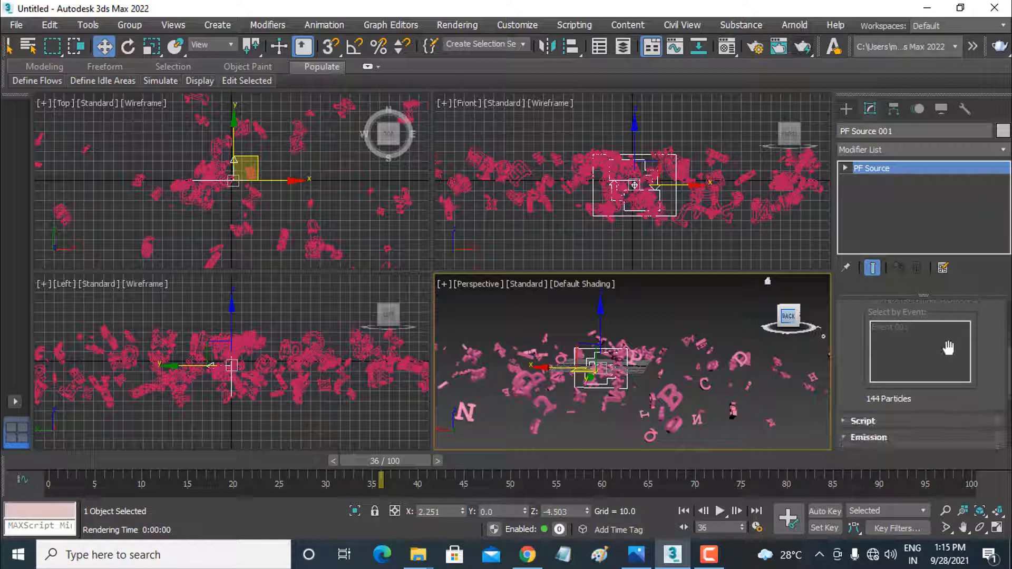
pyautogui.moveTo(948, 347); pyautogui.dragTo(953, 375)
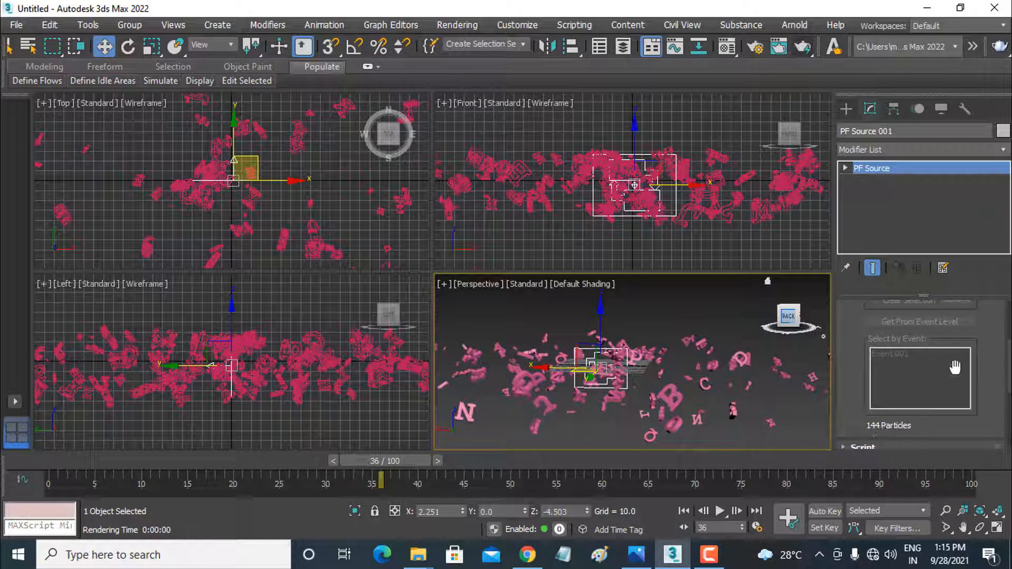
pyautogui.moveTo(966, 340); pyautogui.dragTo(974, 212)
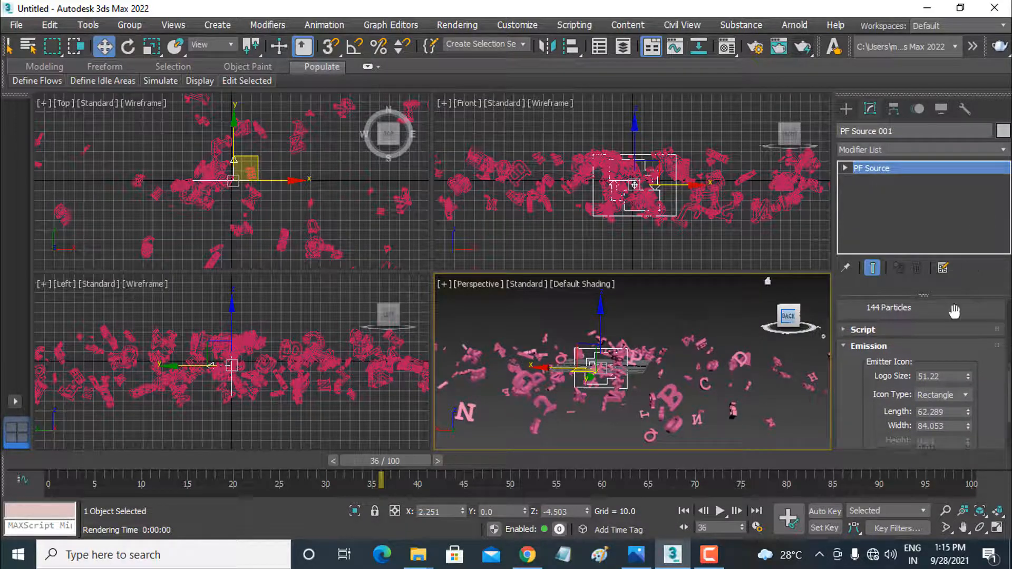
pyautogui.click(868, 328)
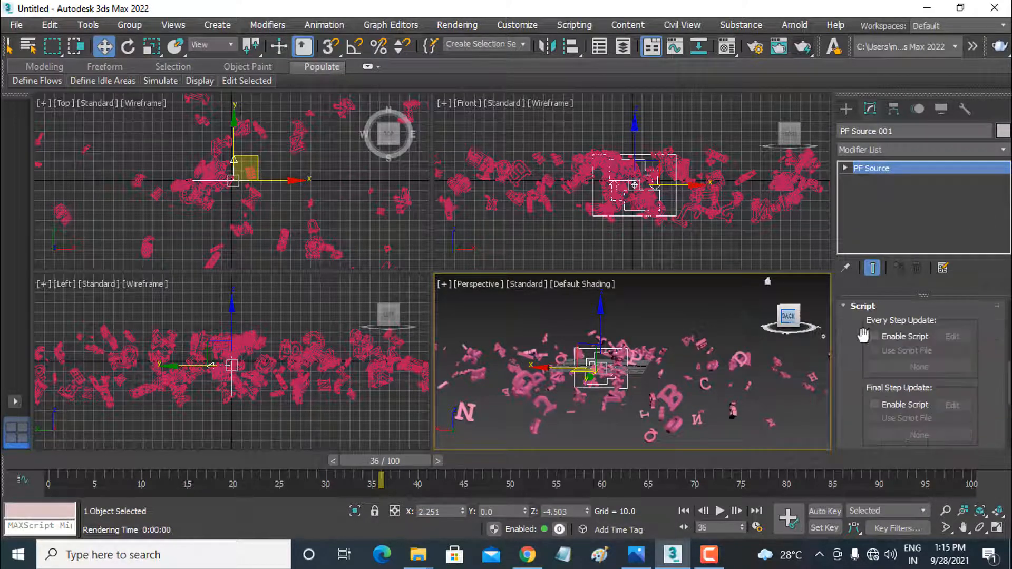
pyautogui.moveTo(864, 365); pyautogui.dragTo(863, 361)
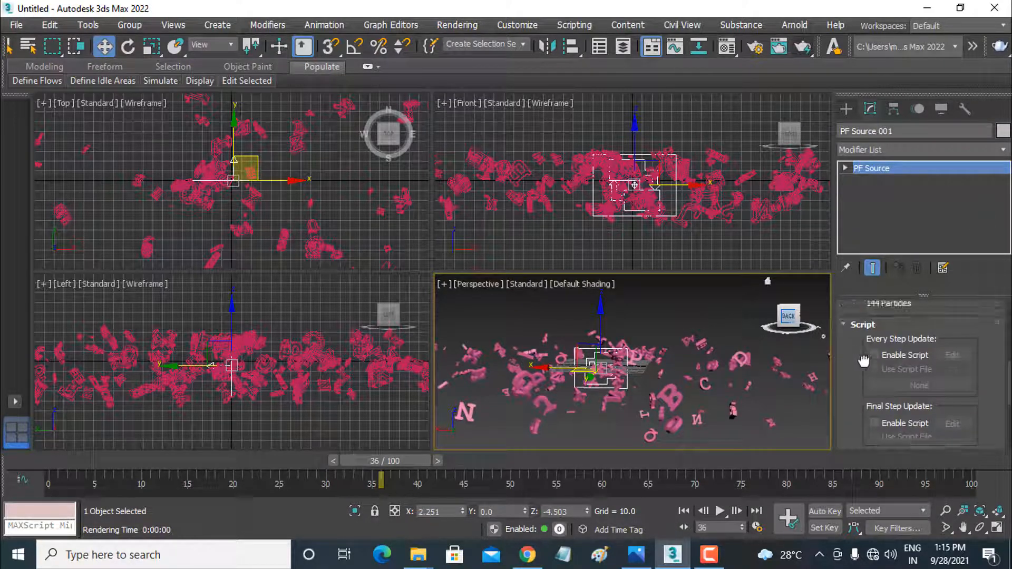
pyautogui.click(864, 325)
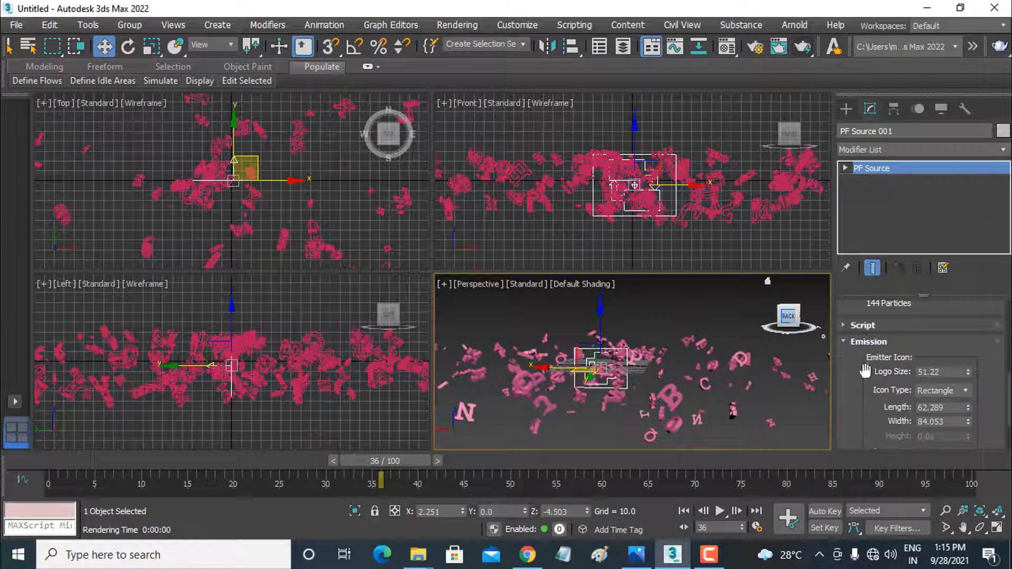
# Set the logo size of the PF Source 001 emitter icon to 87.585
pyautogui.moveTo(862, 387); pyautogui.dragTo(861, 347)
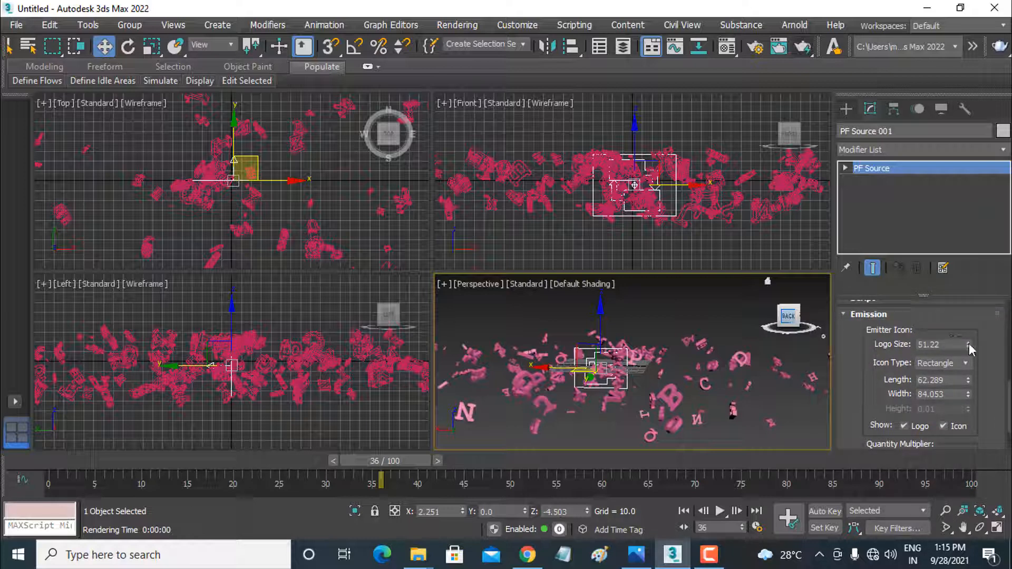
pyautogui.moveTo(969, 345); pyautogui.dragTo(980, 344)
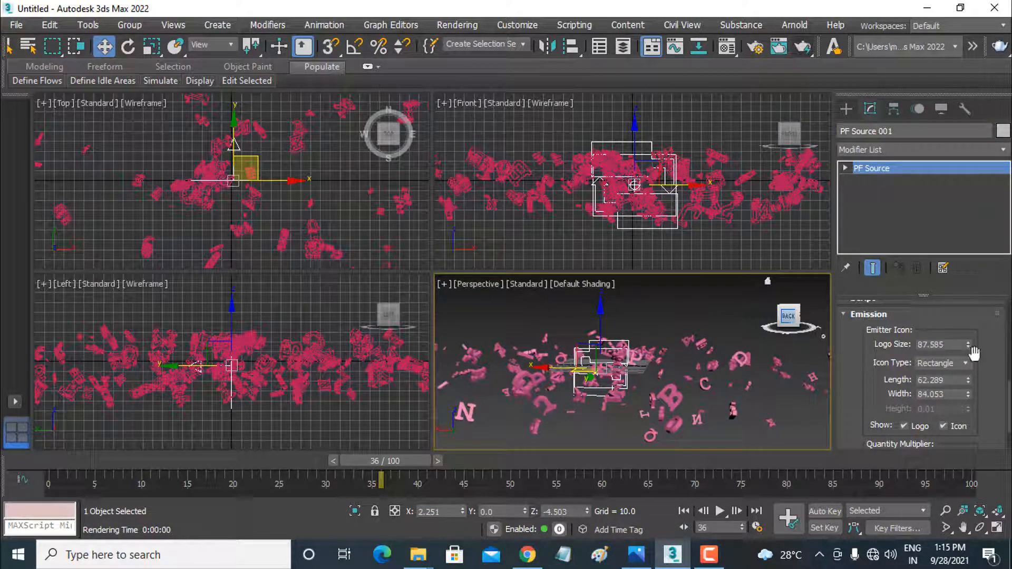
# Try the Box, Circle and Sphere icon types on the PF Source 001 emitter, then restore Rectangle
pyautogui.click(967, 364)
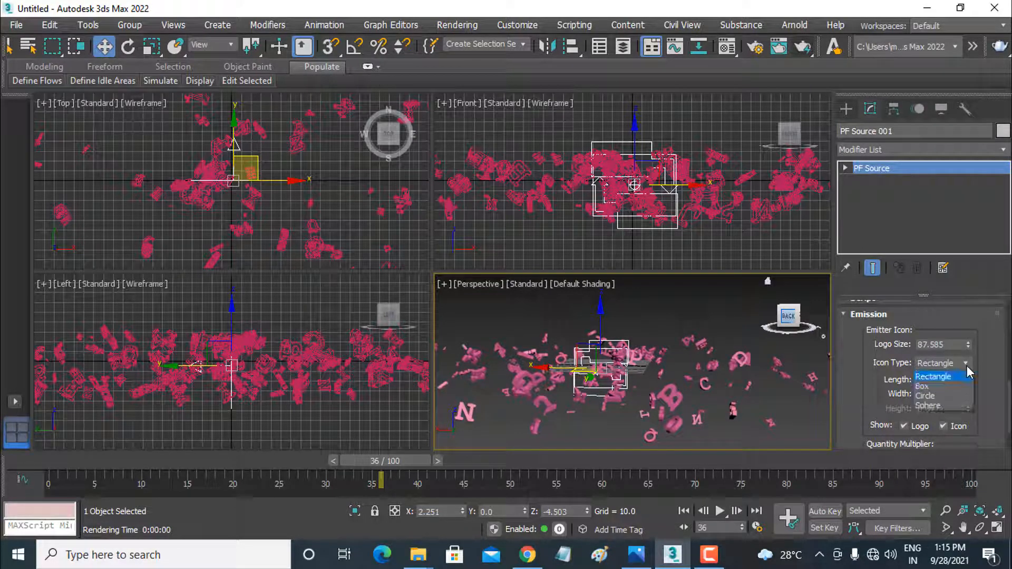
pyautogui.click(943, 387)
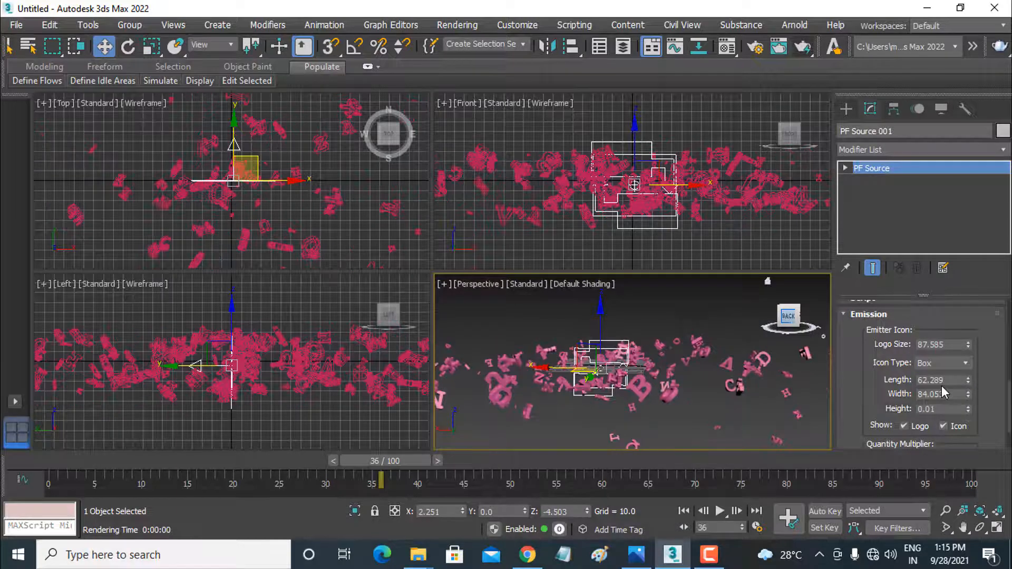
pyautogui.click(965, 363)
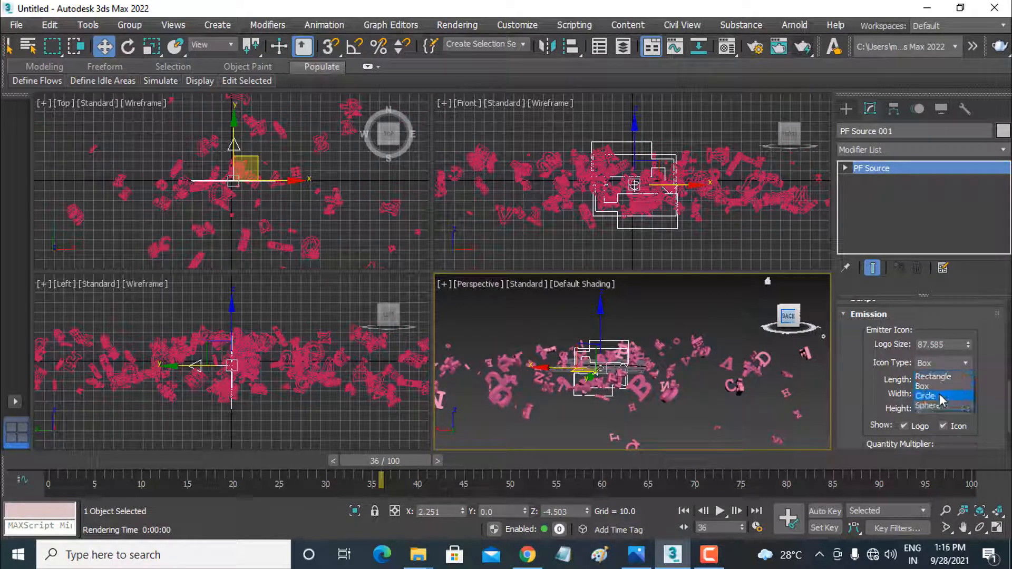
pyautogui.click(942, 396)
pyautogui.click(952, 366)
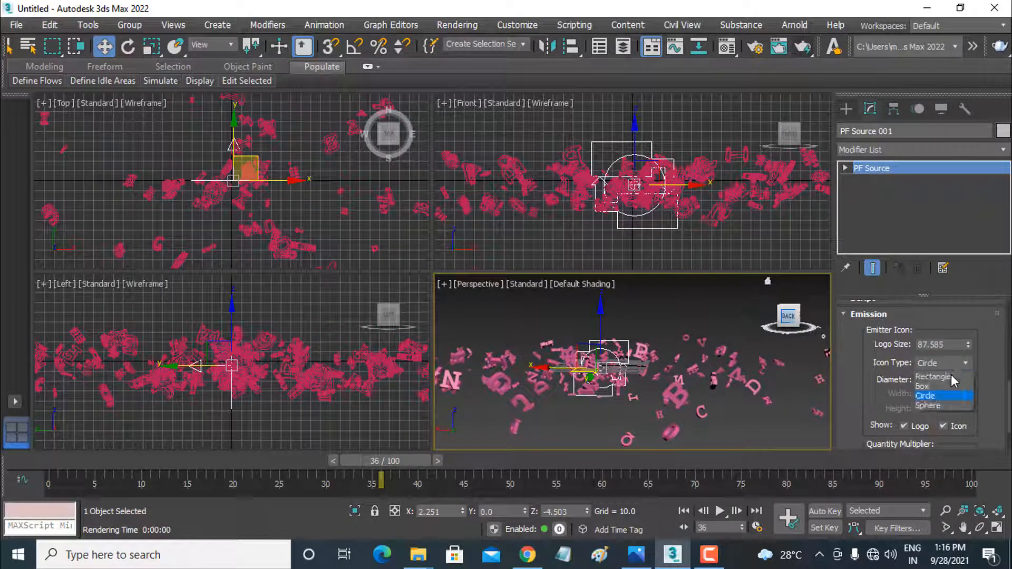
pyautogui.click(943, 402)
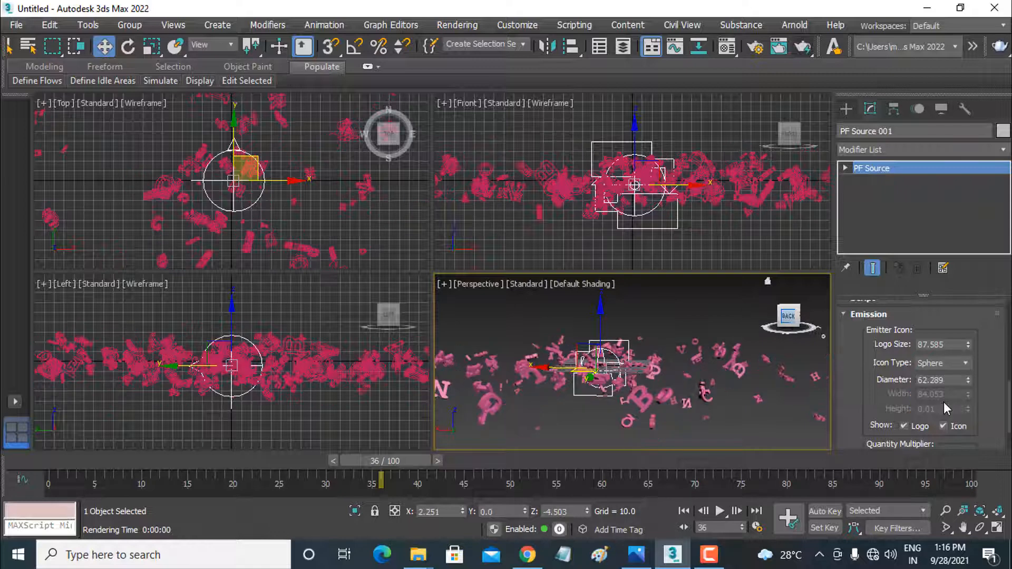
pyautogui.click(944, 365)
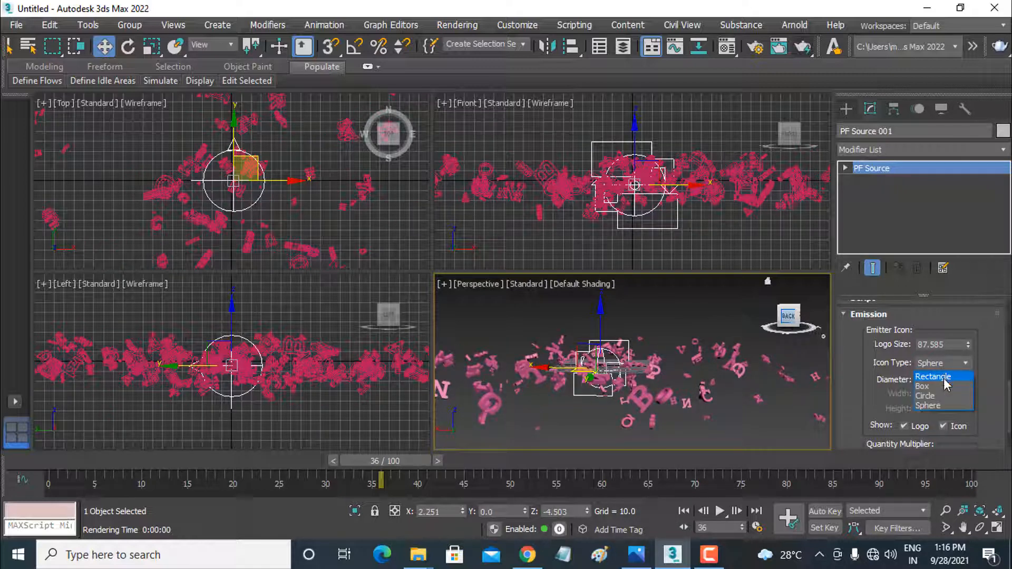
pyautogui.click(943, 377)
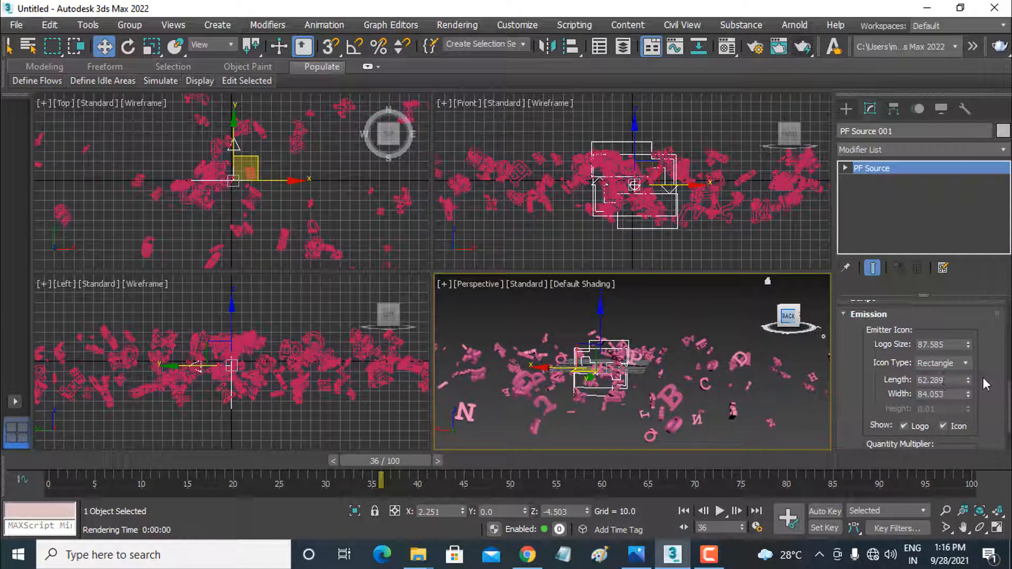
# Enlarge the rectangular emitter icon to a length of 95.925 and a width of 133.644
pyautogui.scroll(-1, 982, 377)
pyautogui.moveTo(967, 360); pyautogui.dragTo(967, 309)
pyautogui.moveTo(967, 375); pyautogui.dragTo(975, 331)
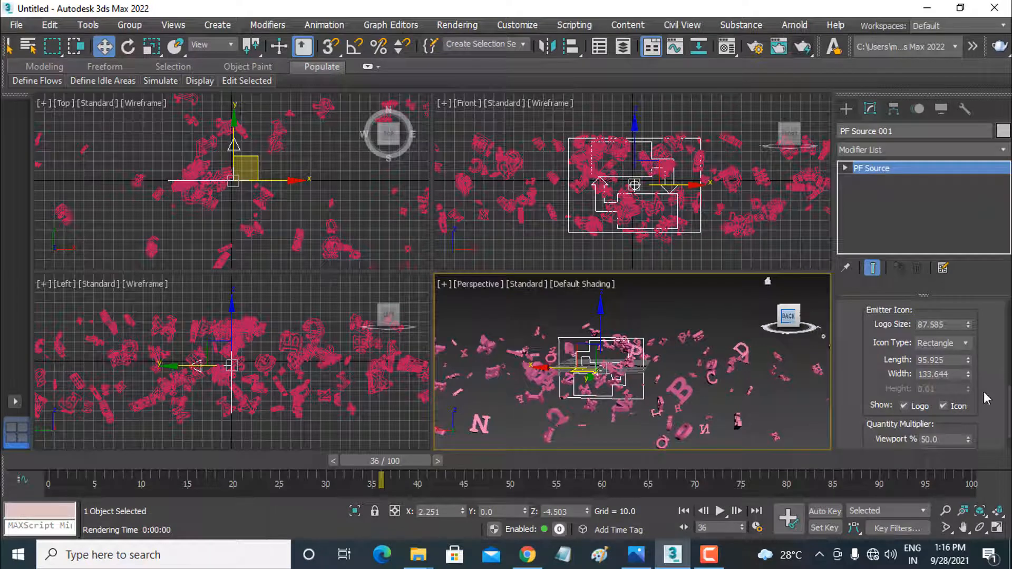
# Hide the emitter's logo and icon in the viewports, and turn the display of both back on
pyautogui.scroll(-2, 983, 391)
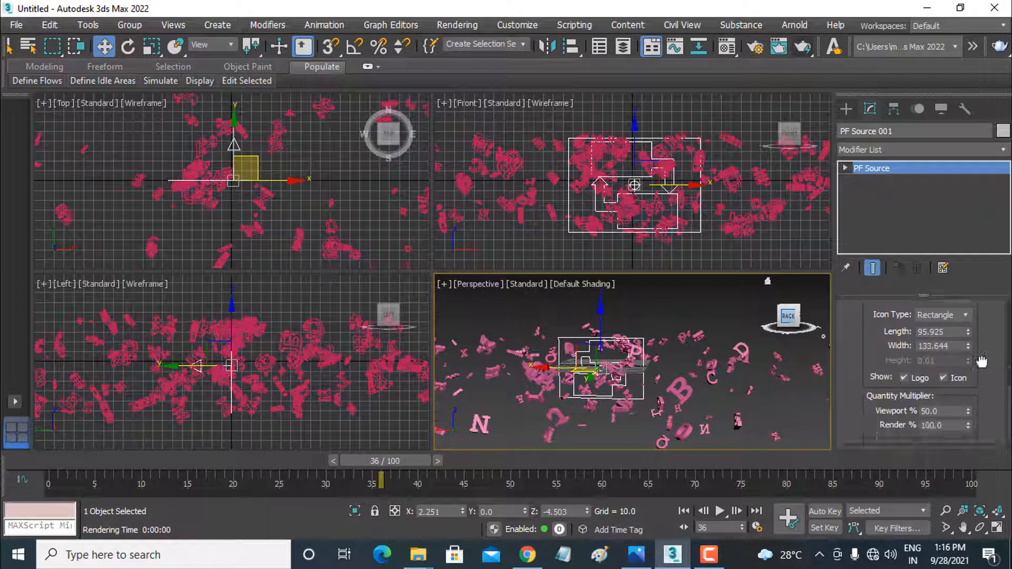
pyautogui.click(919, 369)
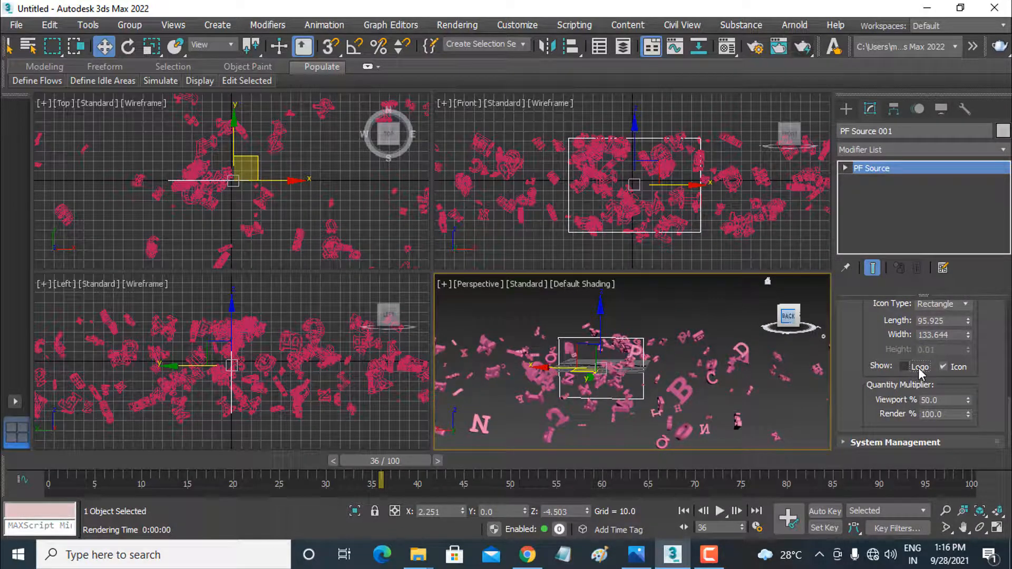
pyautogui.click(944, 367)
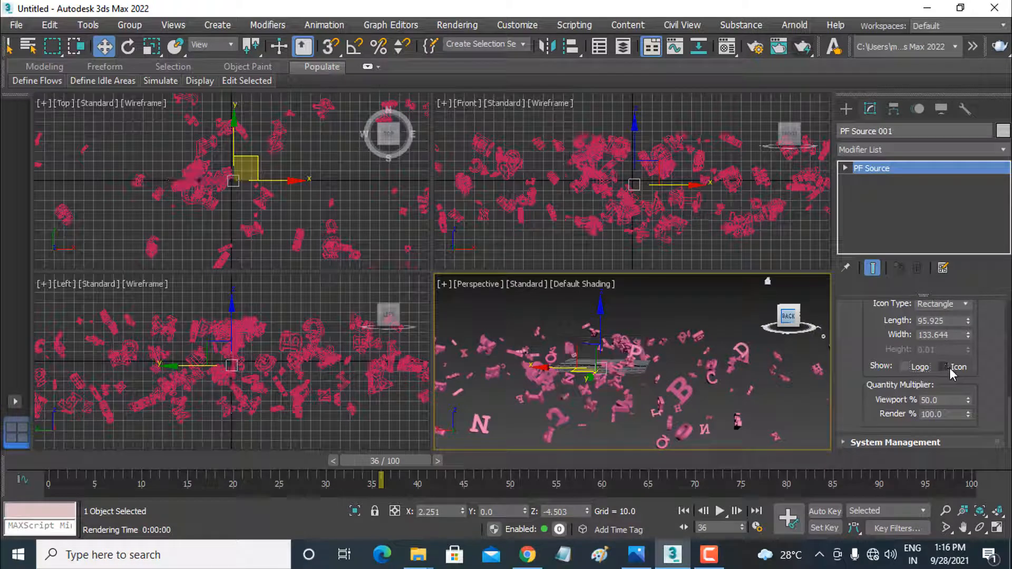
pyautogui.click(949, 368)
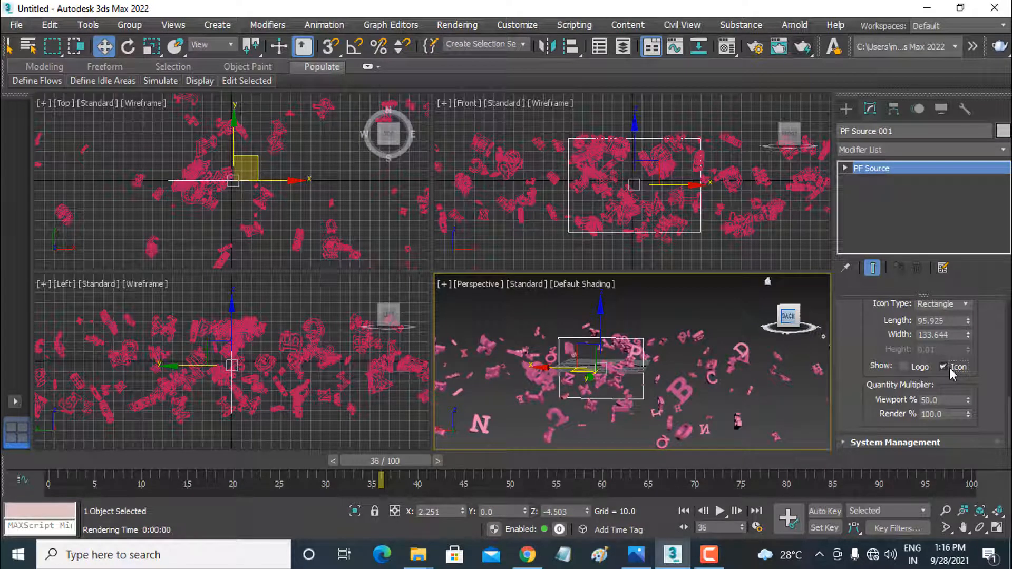
pyautogui.click(925, 371)
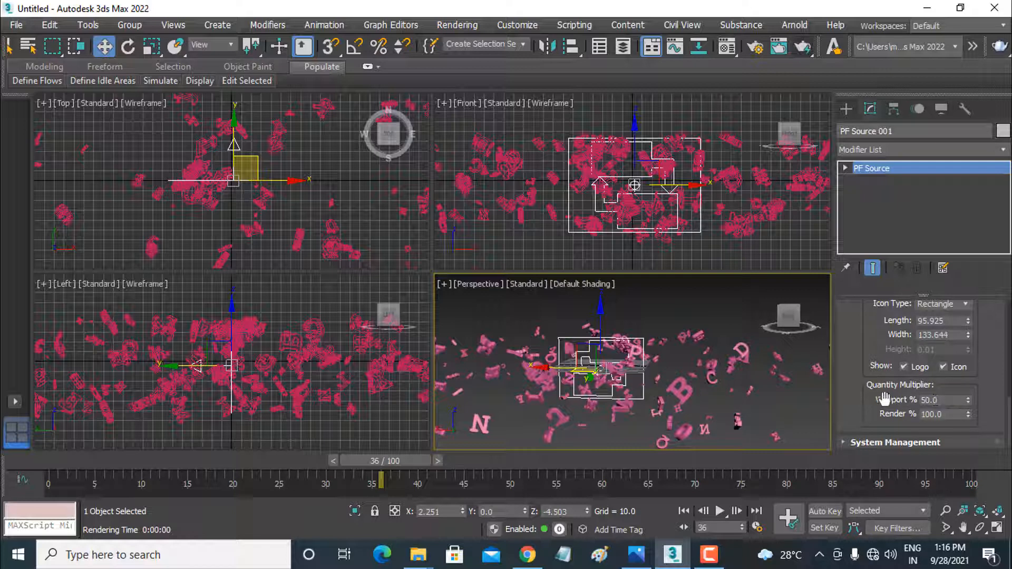
# Examine the Viewport % and Render % quantity multipliers in the emitter's Emission settings
pyautogui.doubleClick(944, 400)
pyautogui.click(936, 415)
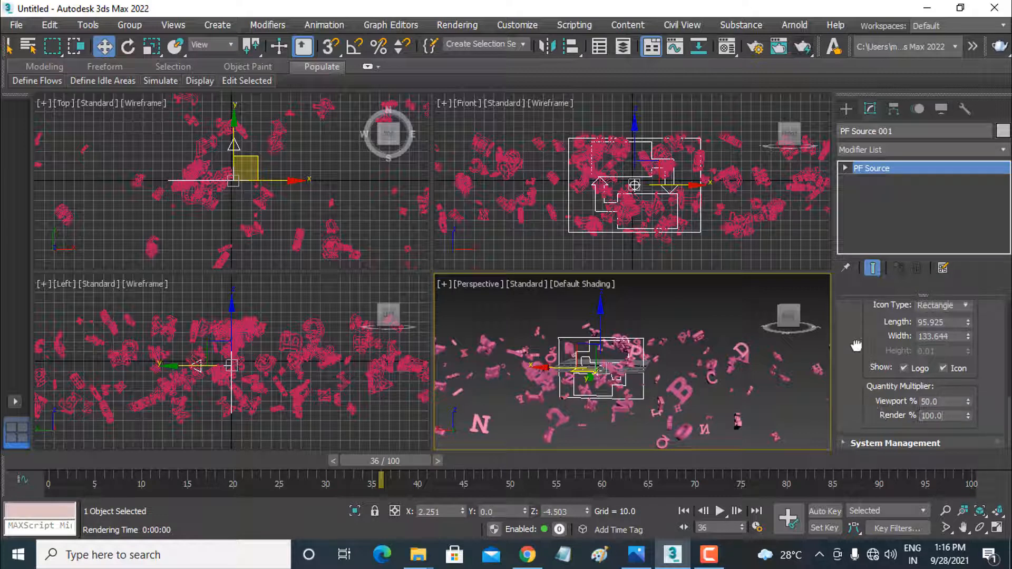
pyautogui.scroll(5, 890, 368)
pyautogui.scroll(5, 858, 369)
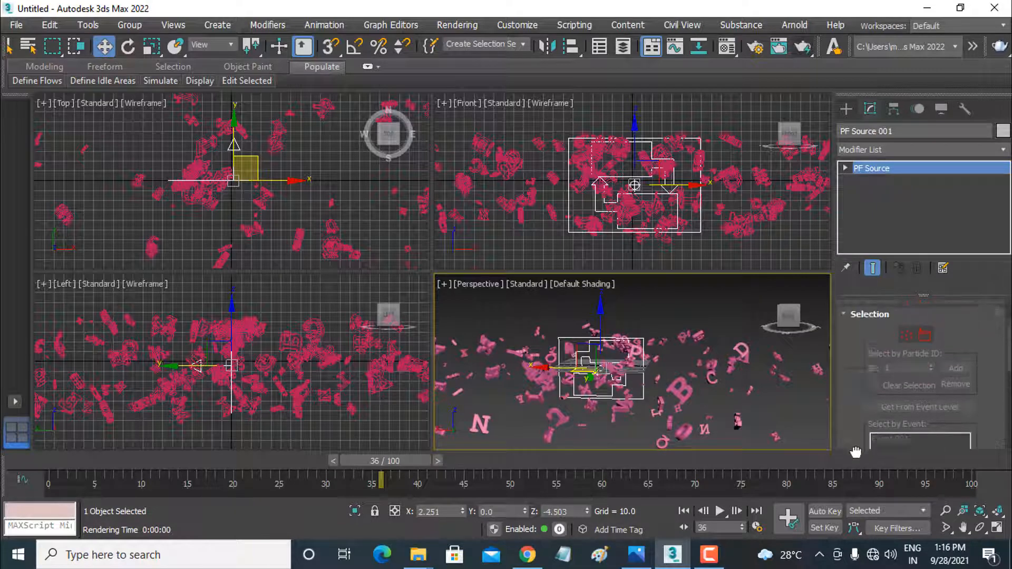